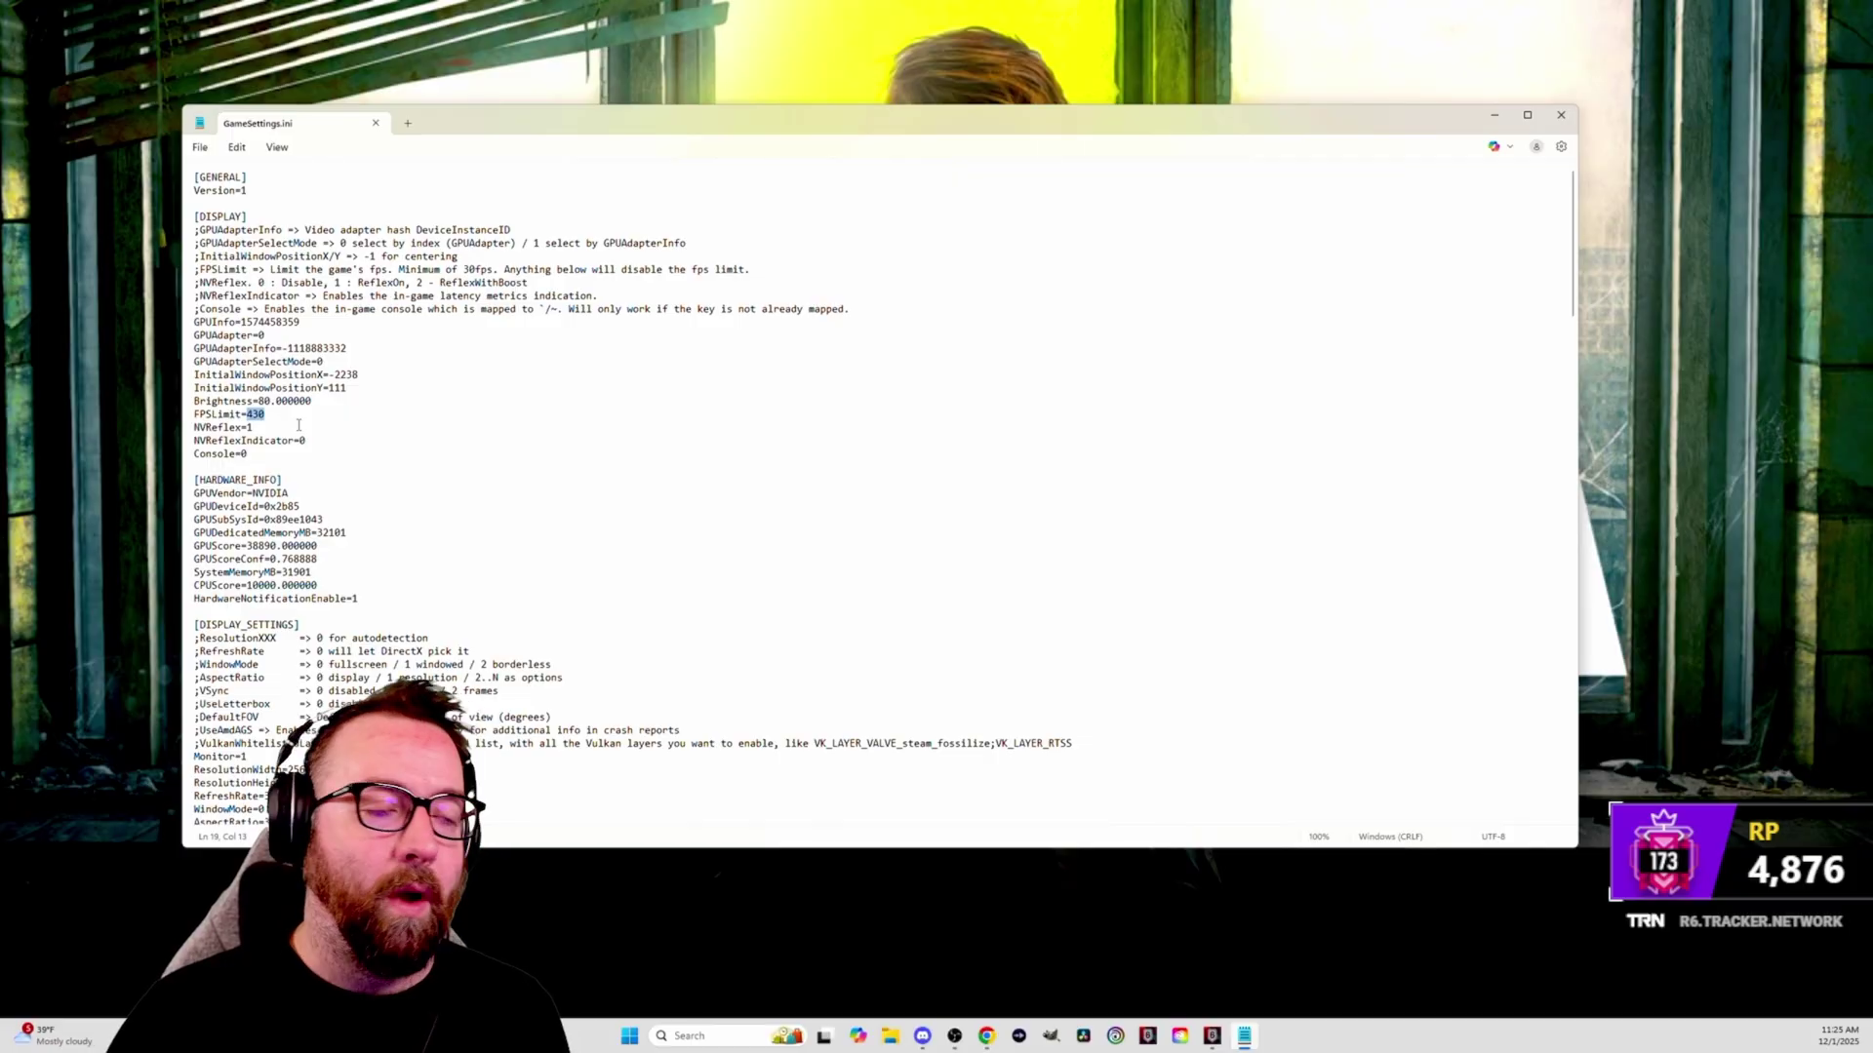
Step: Examine the FPSLimit value in the display section of GameSettings.ini and close the file
left_click(277, 418)
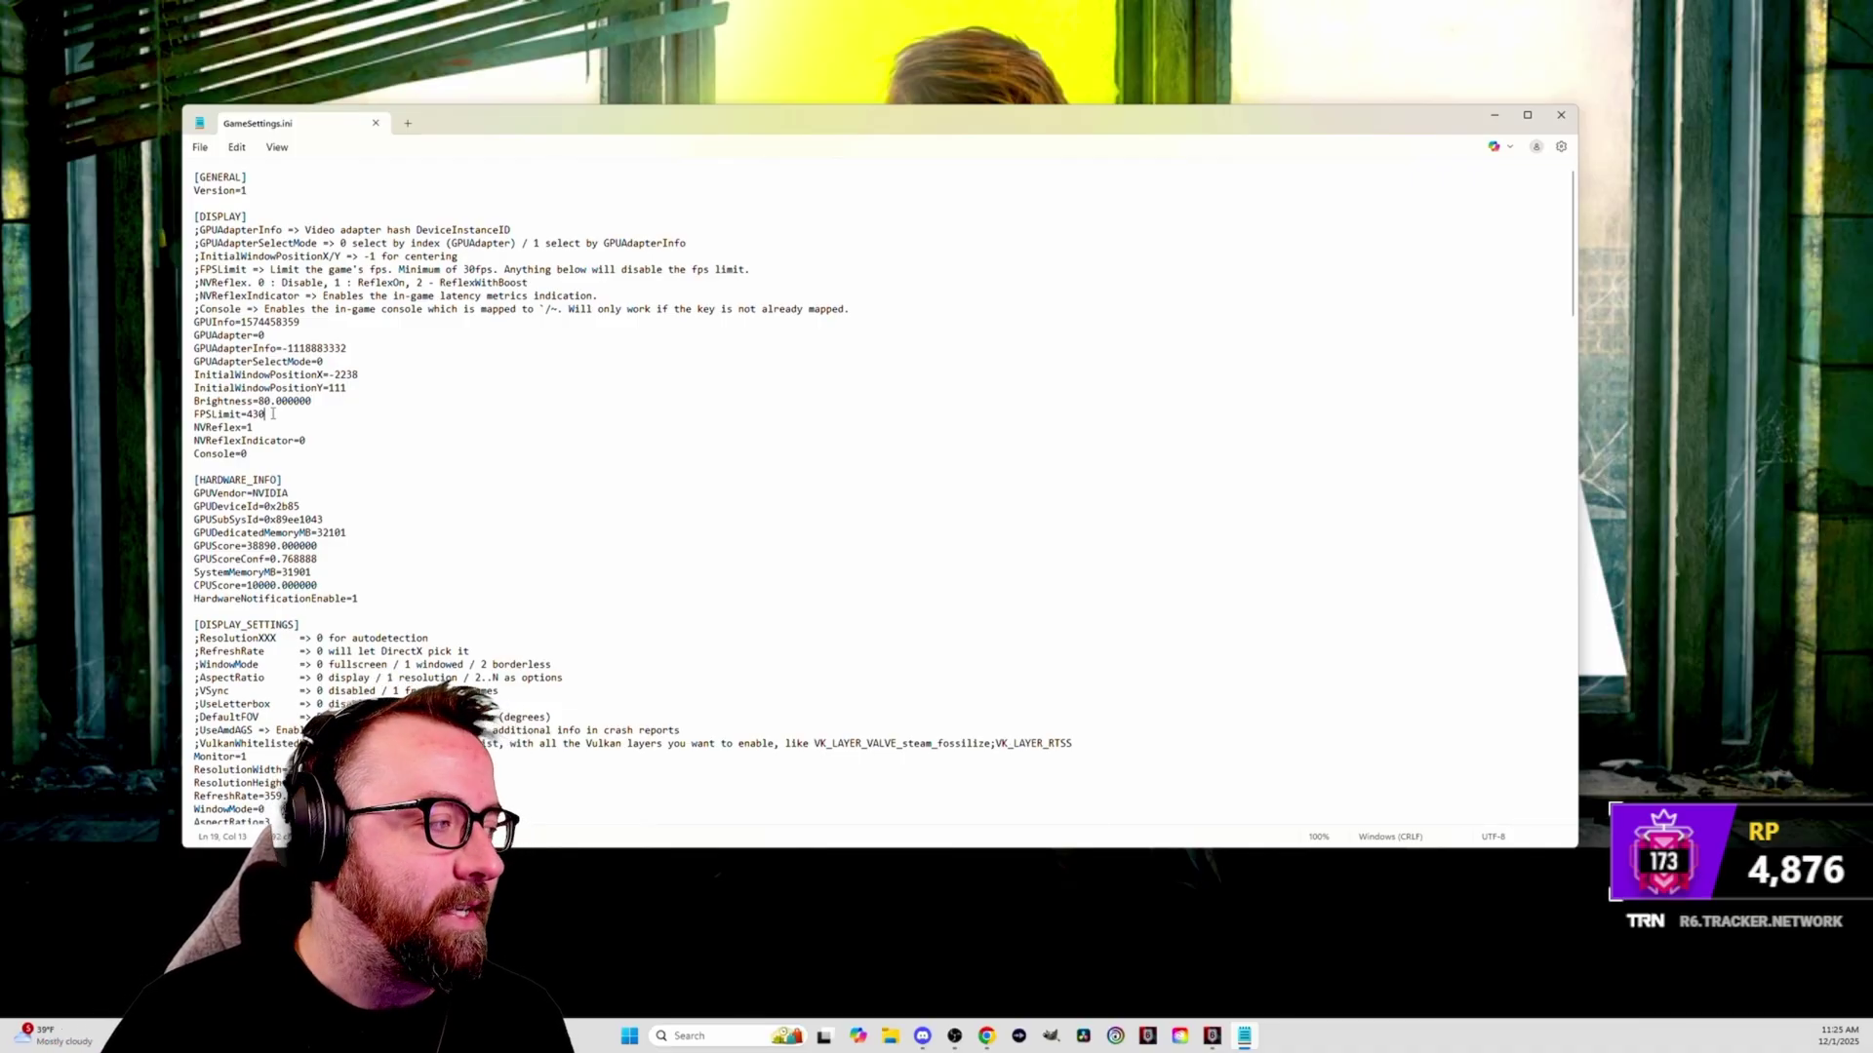
left_click_drag(278, 414, 247, 412)
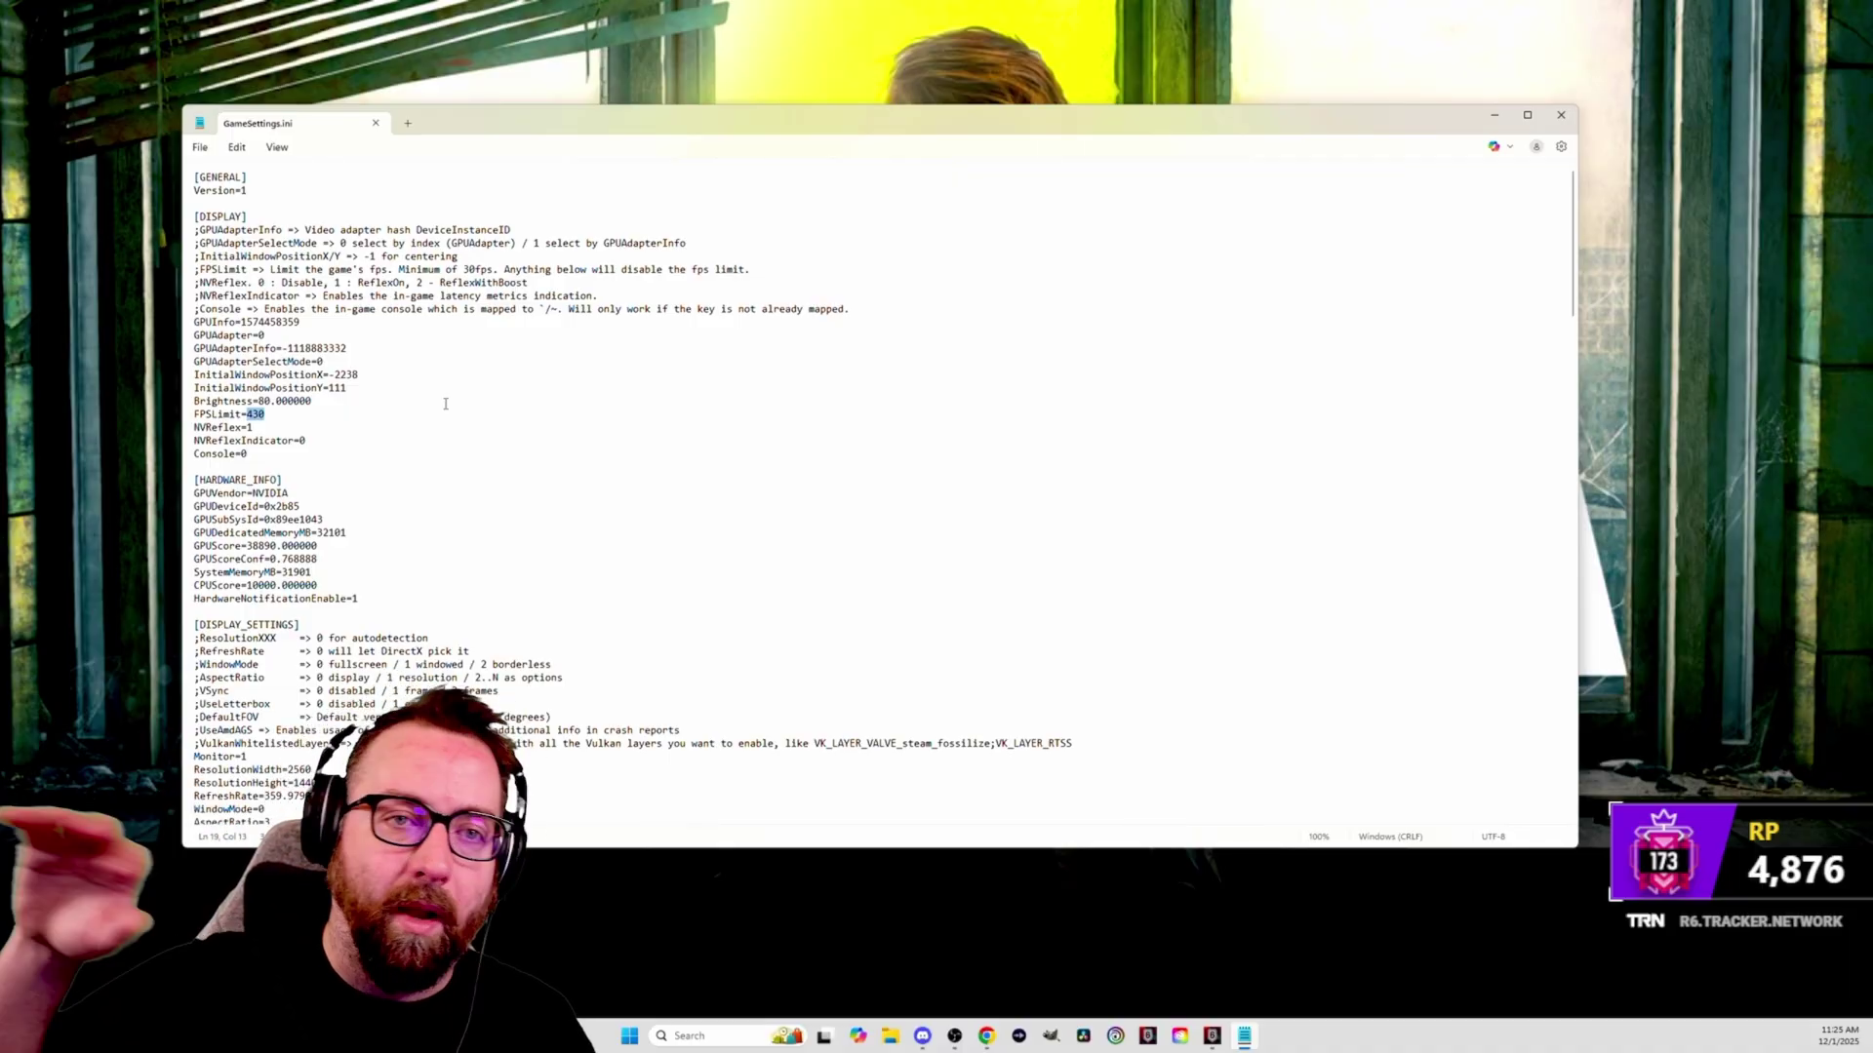
left_click(1560, 115)
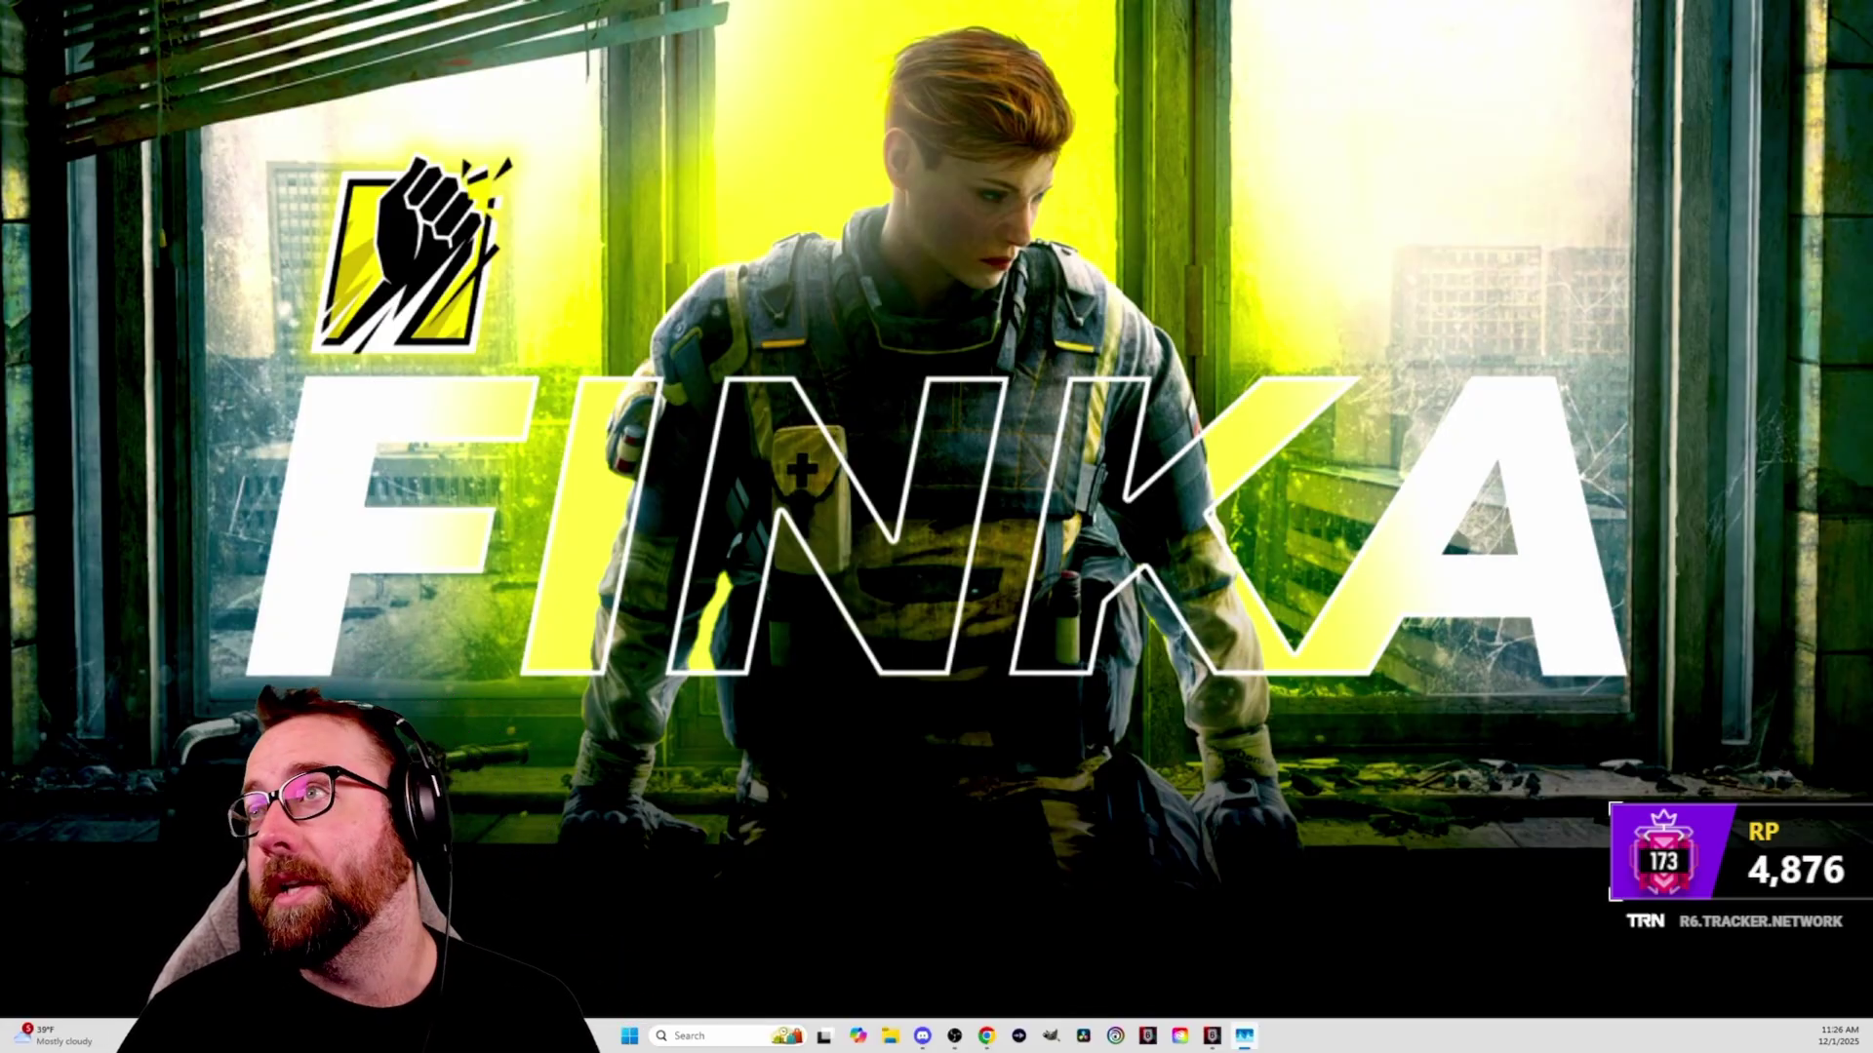
Step: Check the GPU preference choices for the Rainbow Six Siege TS executable in the Windows Graphics settings
left_click_drag(1721, 244, 1062, 244)
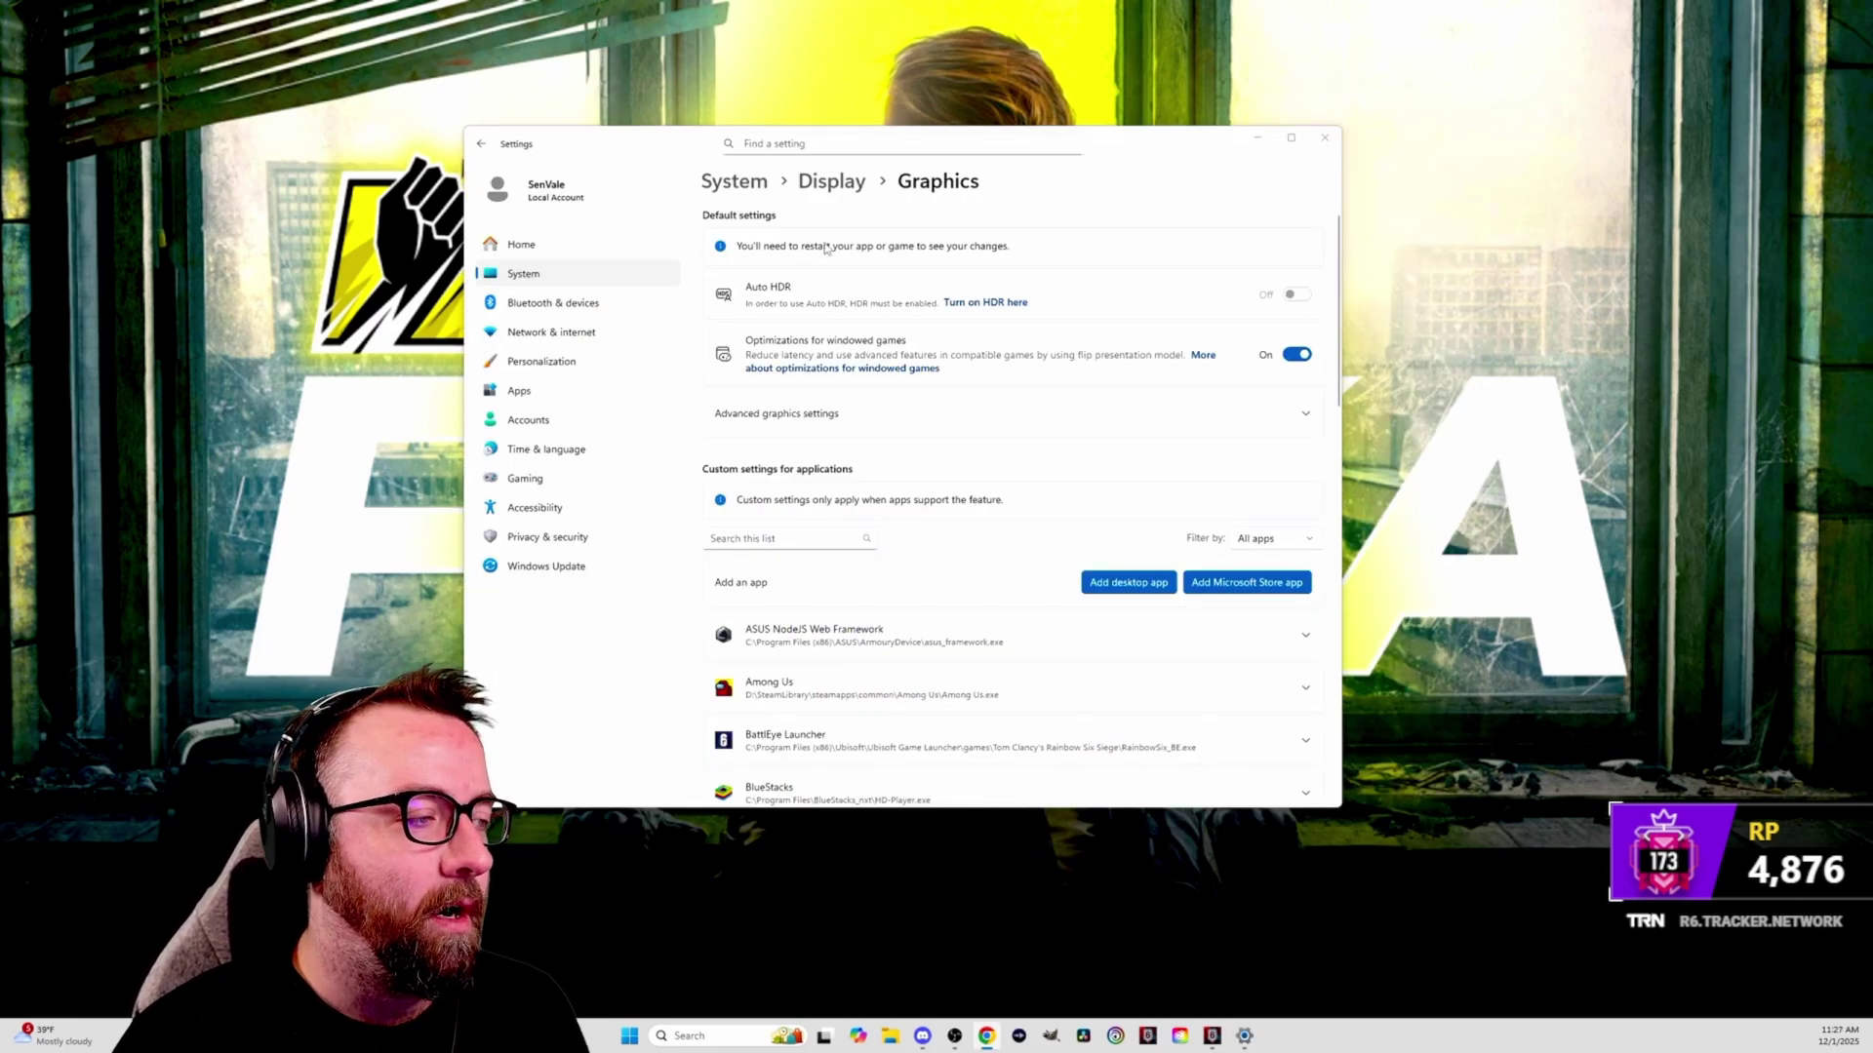
scroll(1038, 414, "down", 5)
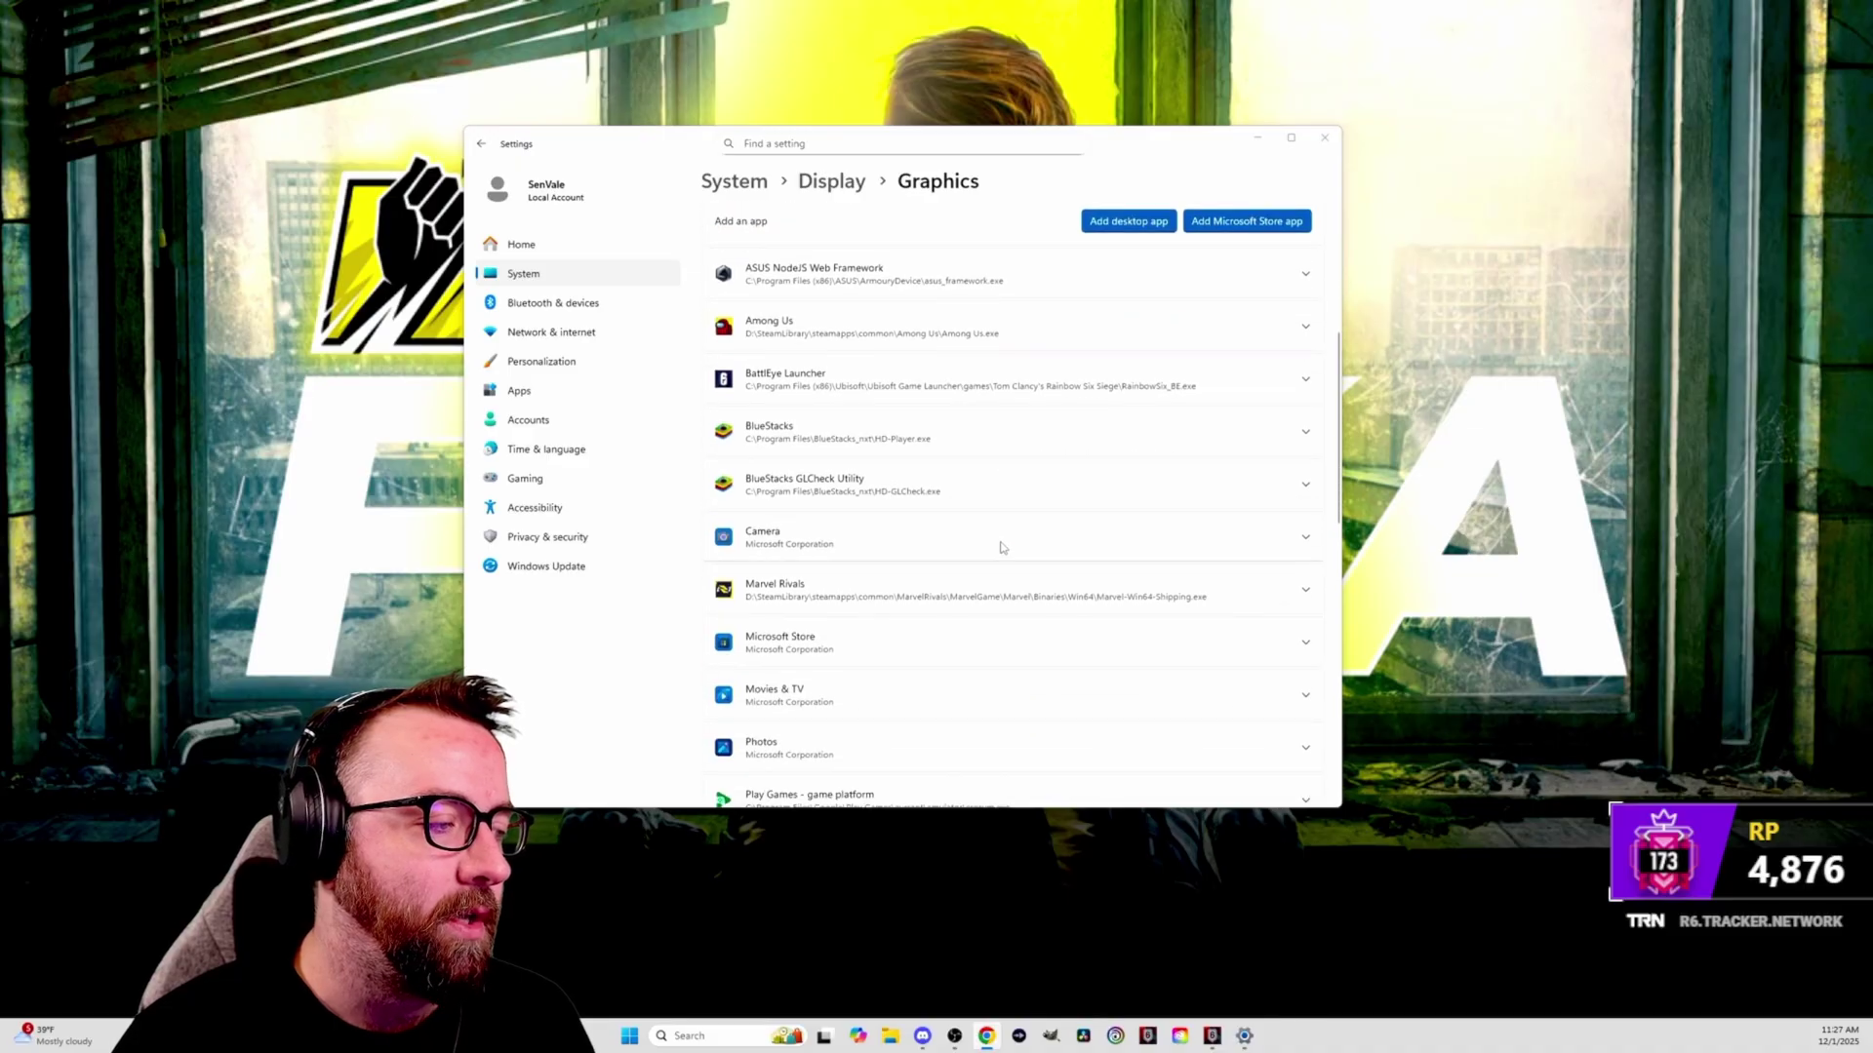
scroll(1000, 547, "down", 5)
left_click(996, 492)
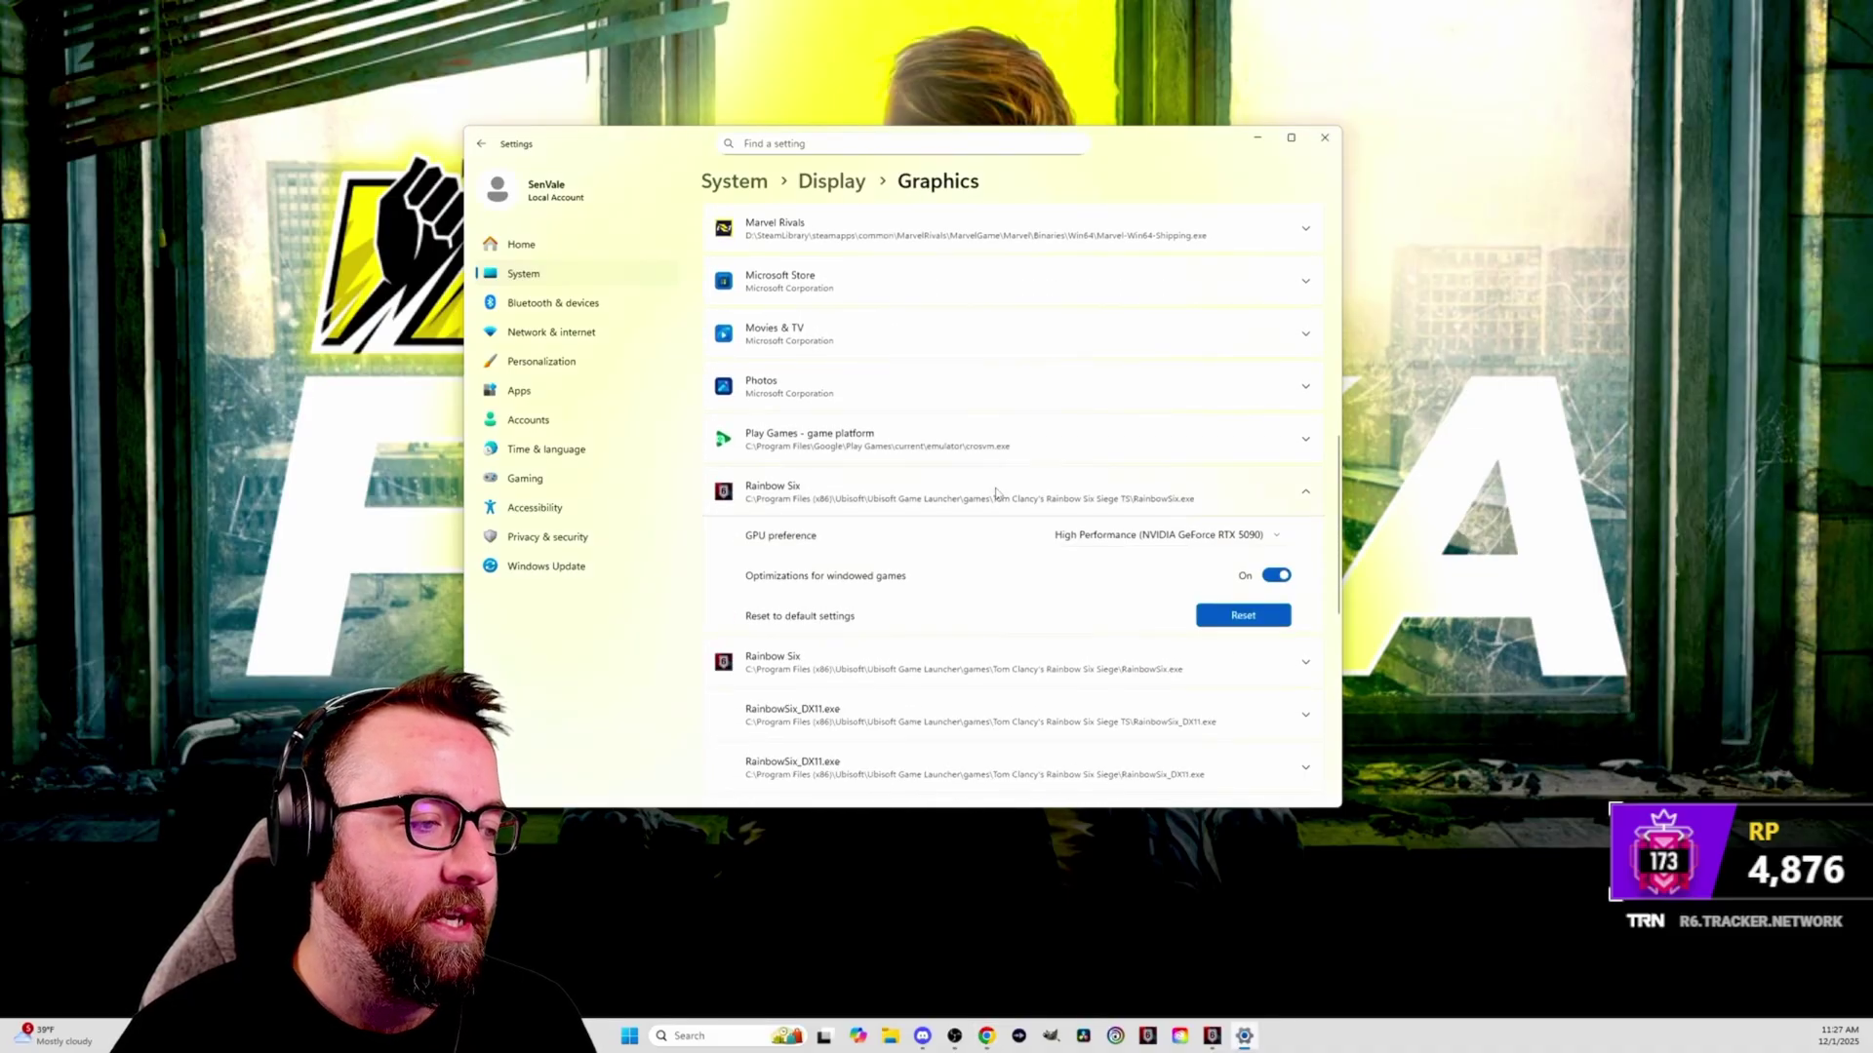
left_click(1141, 537)
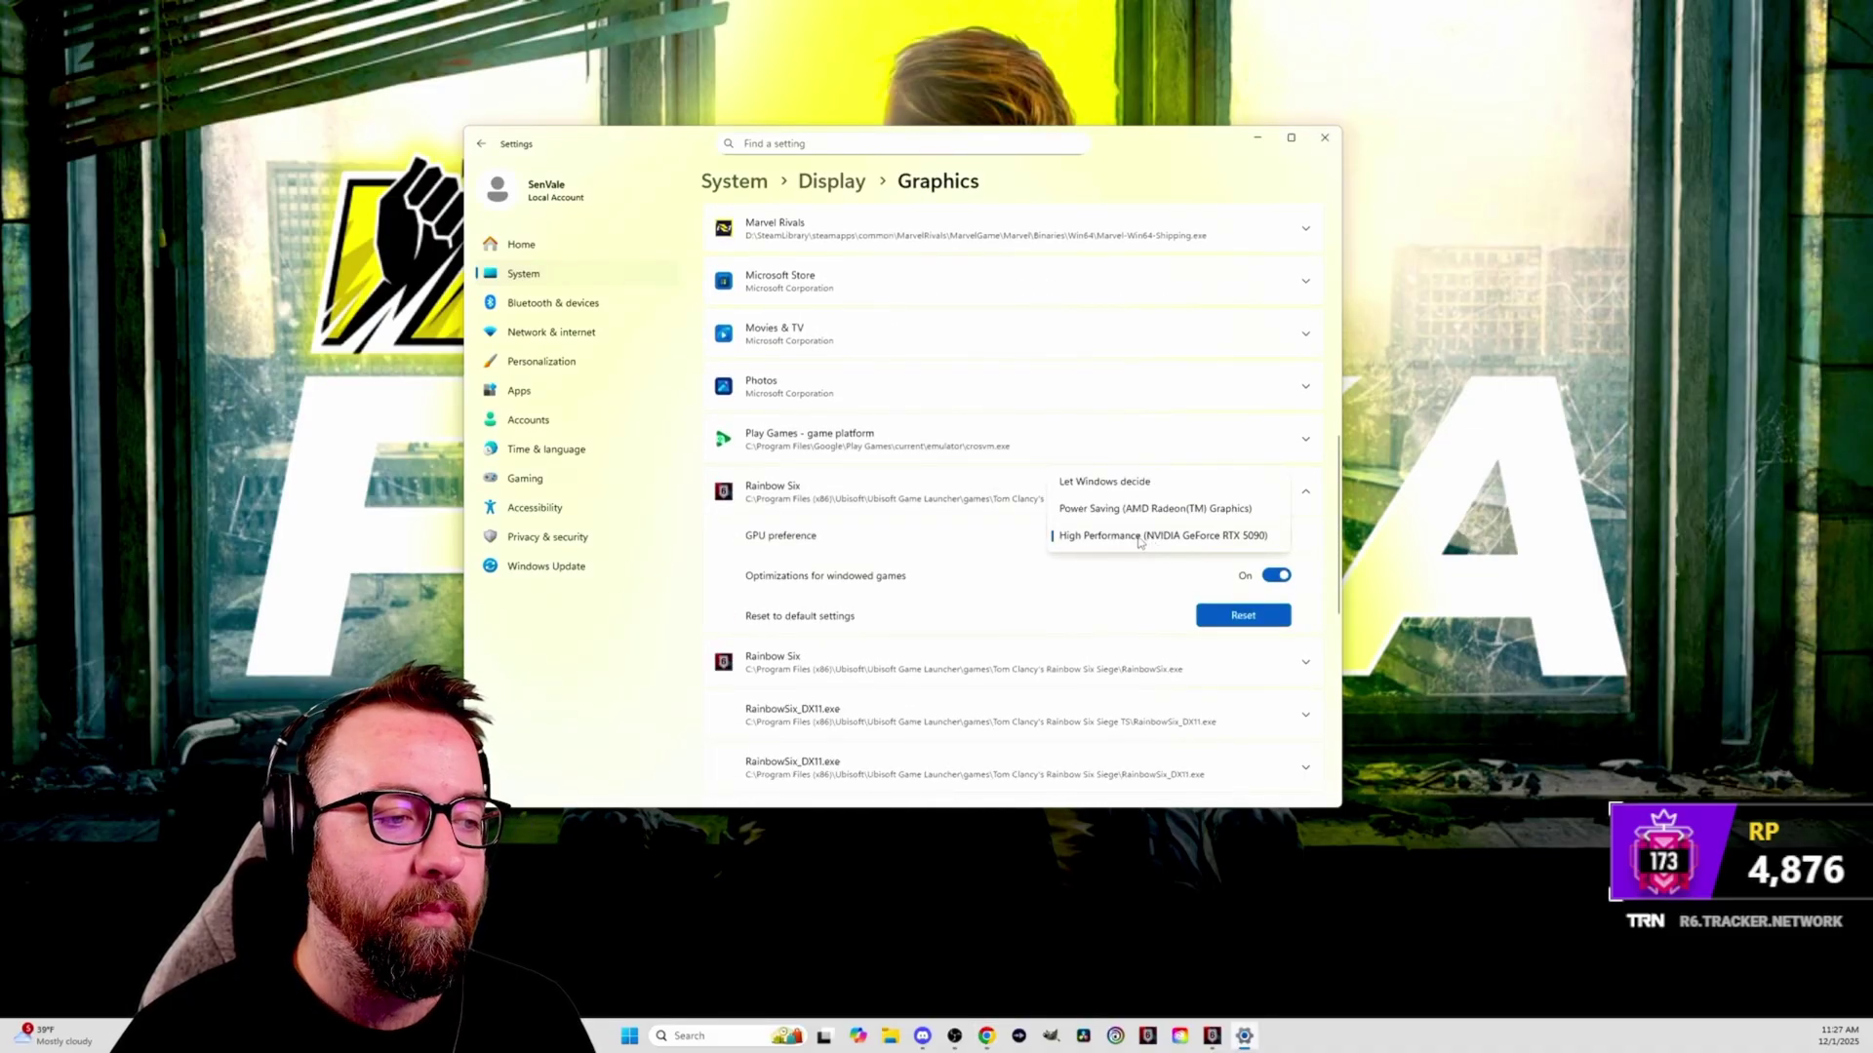
left_click(966, 550)
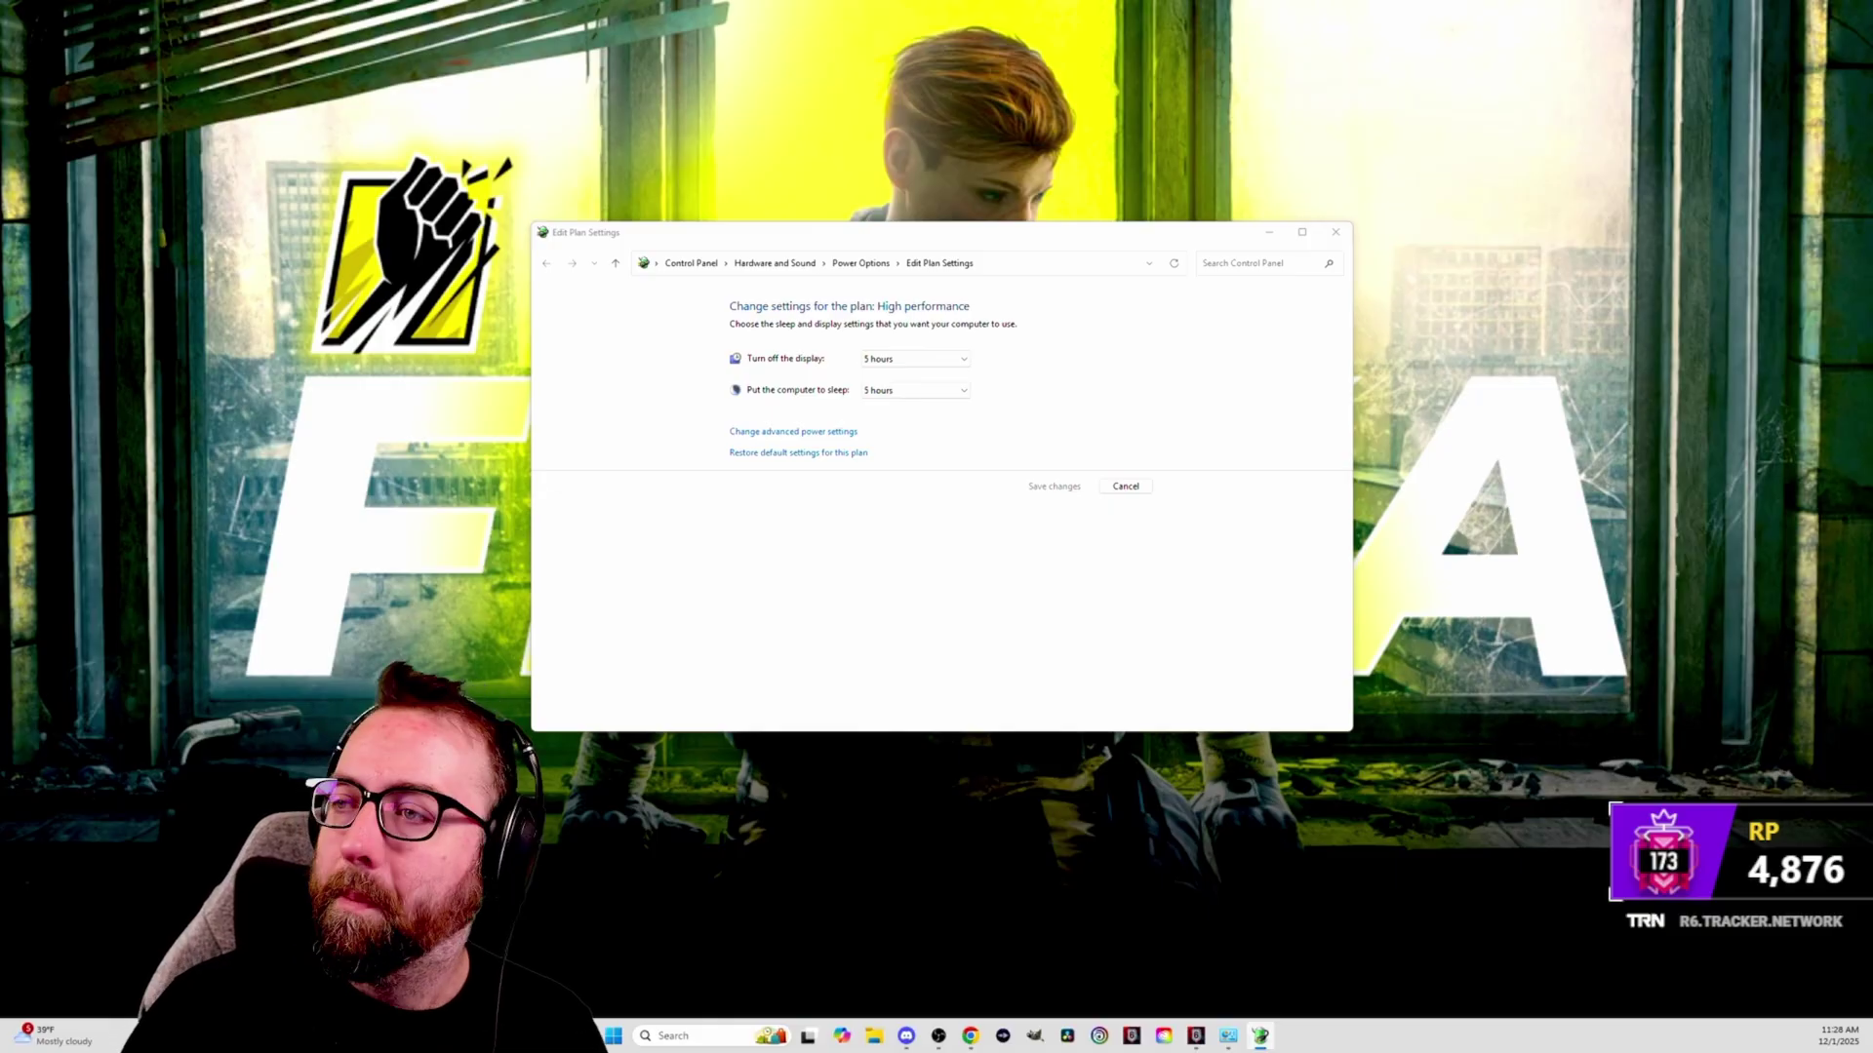
Step: Bring the advanced power settings into view and check the selectable power plans
left_click_drag(1872, 332, 933, 353)
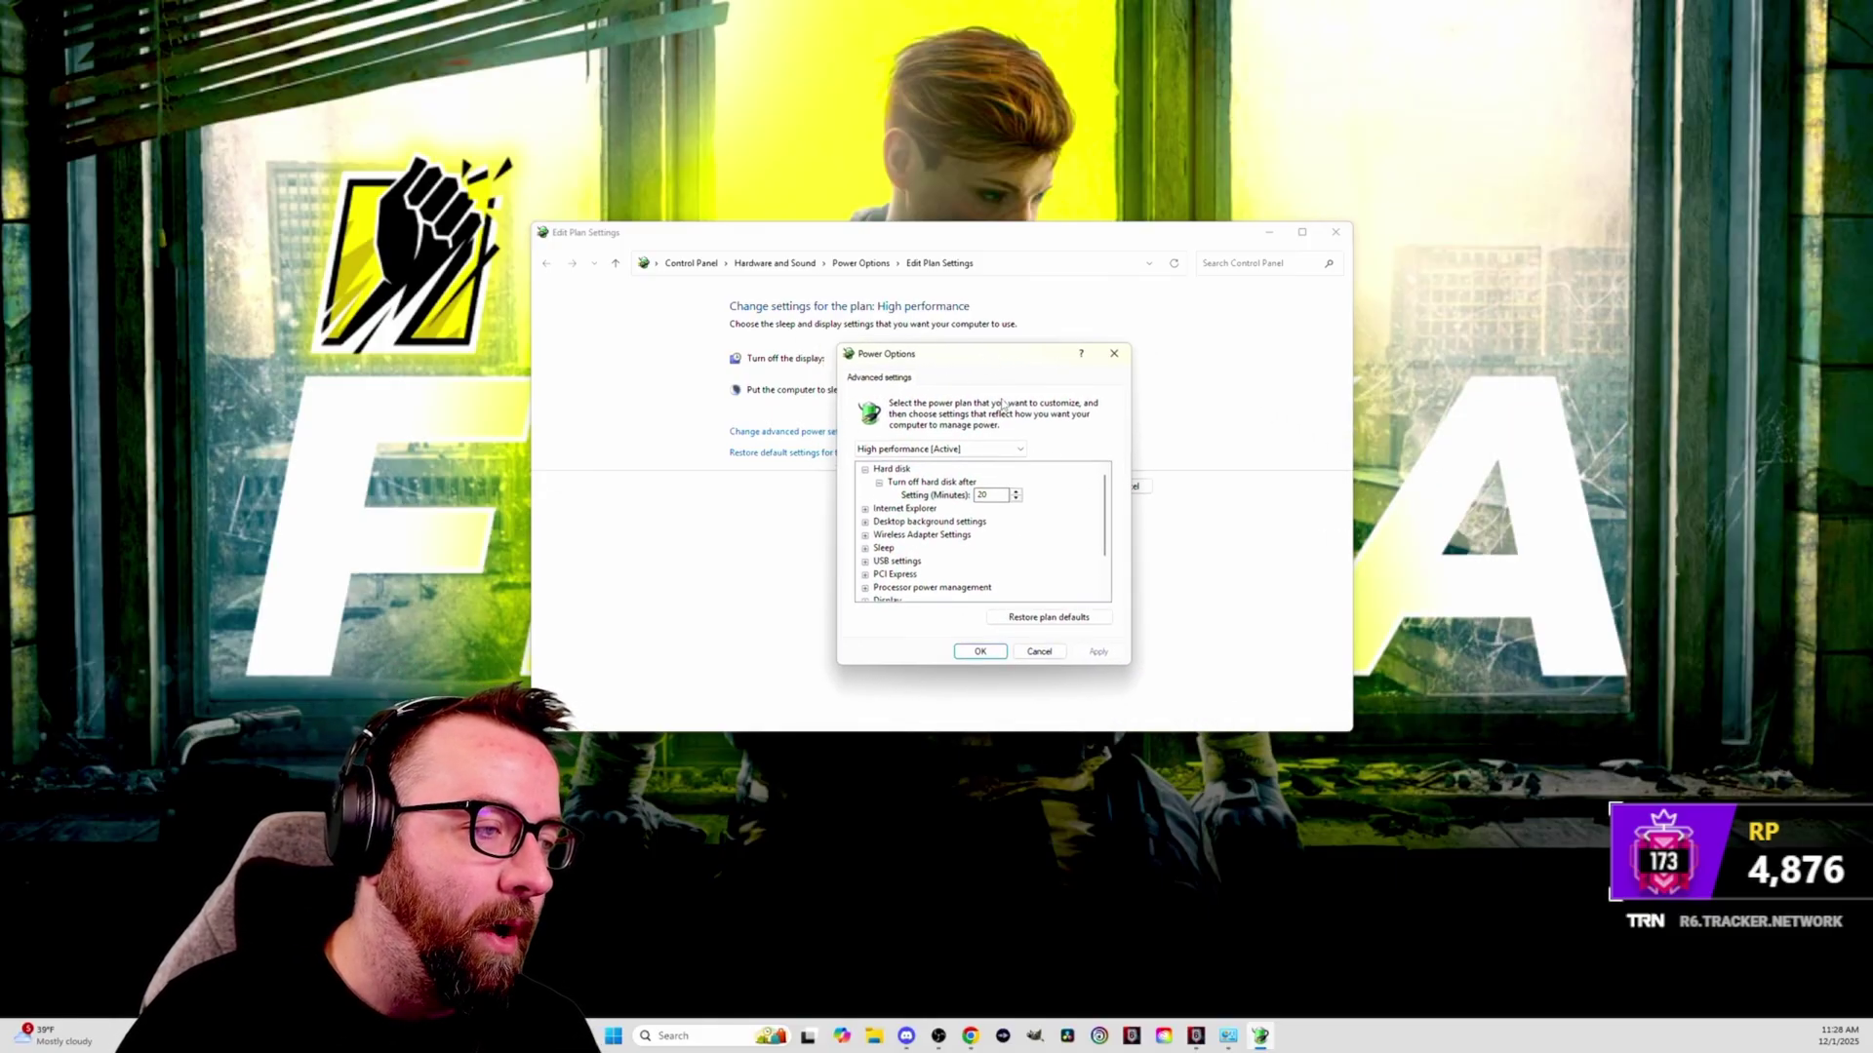
left_click(1030, 450)
left_click(982, 476)
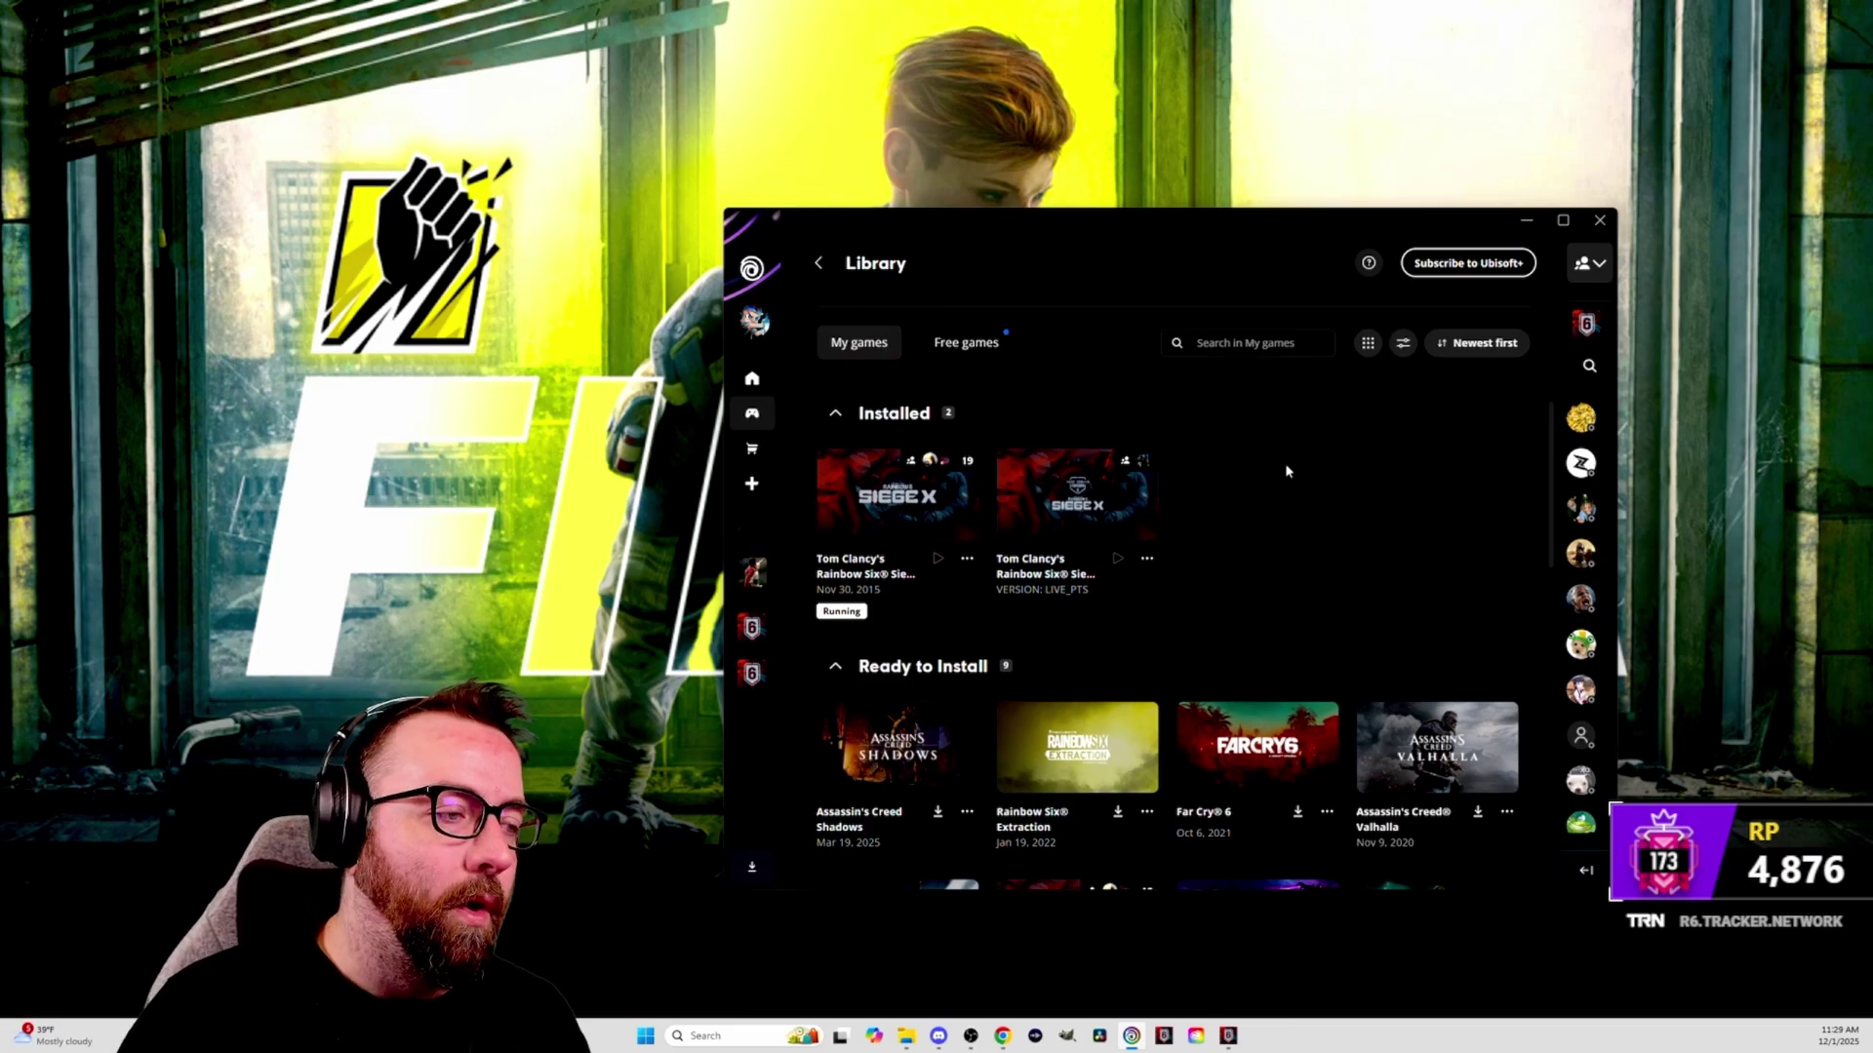
Step: Open the installation folder of the running Rainbow Six Siege X game from its properties in the Ubisoft library
left_click(968, 559)
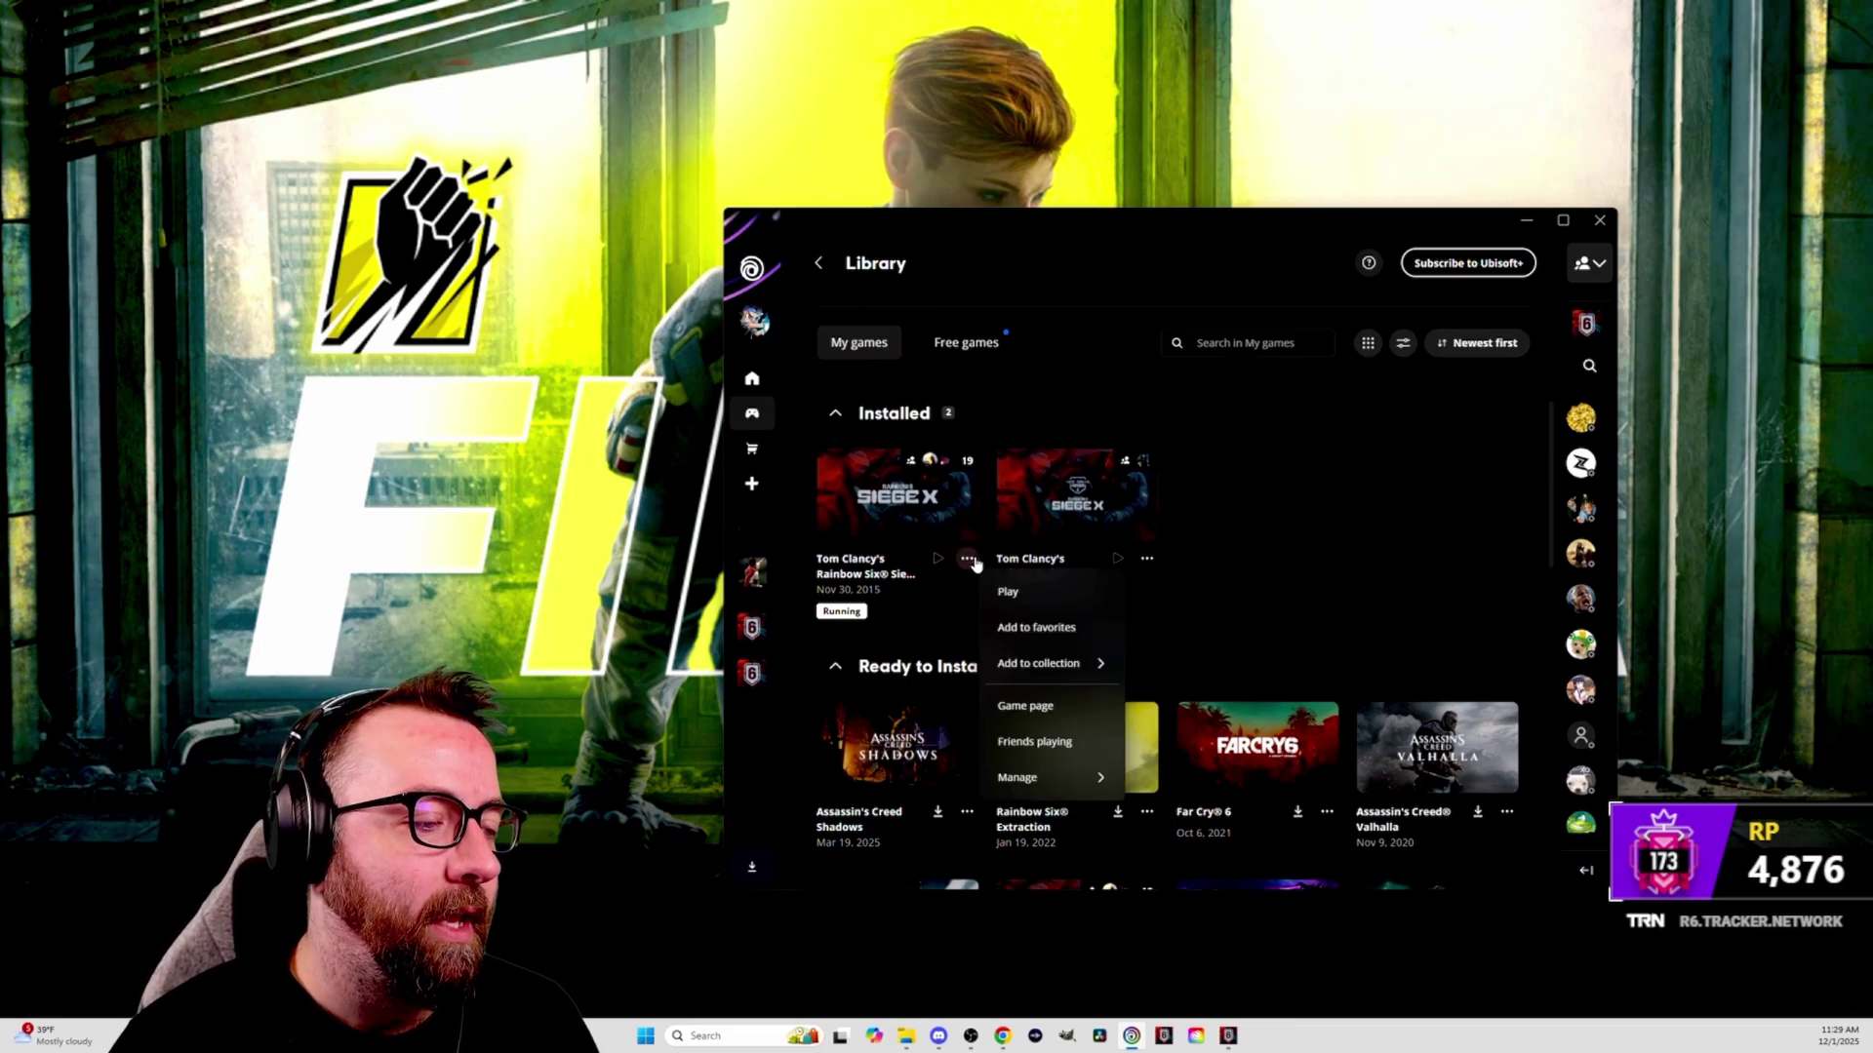
mouse_move(1068, 777)
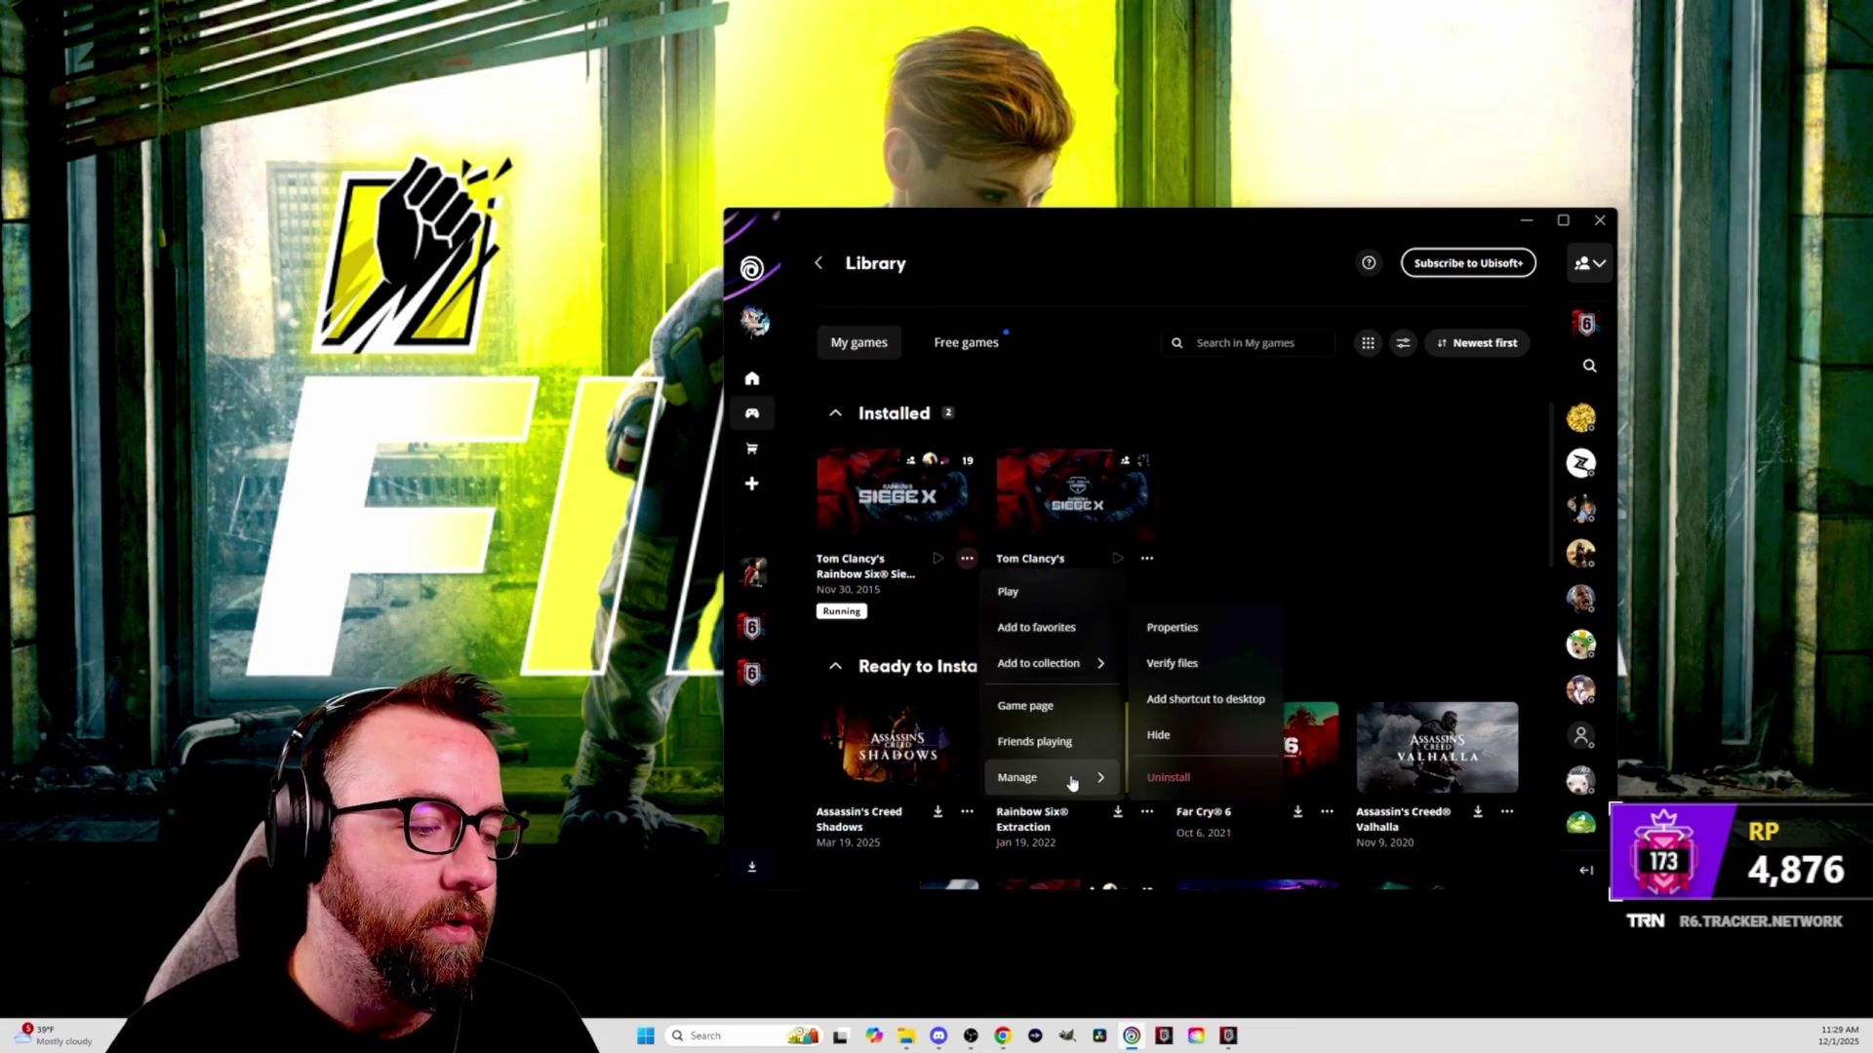
left_click(1198, 634)
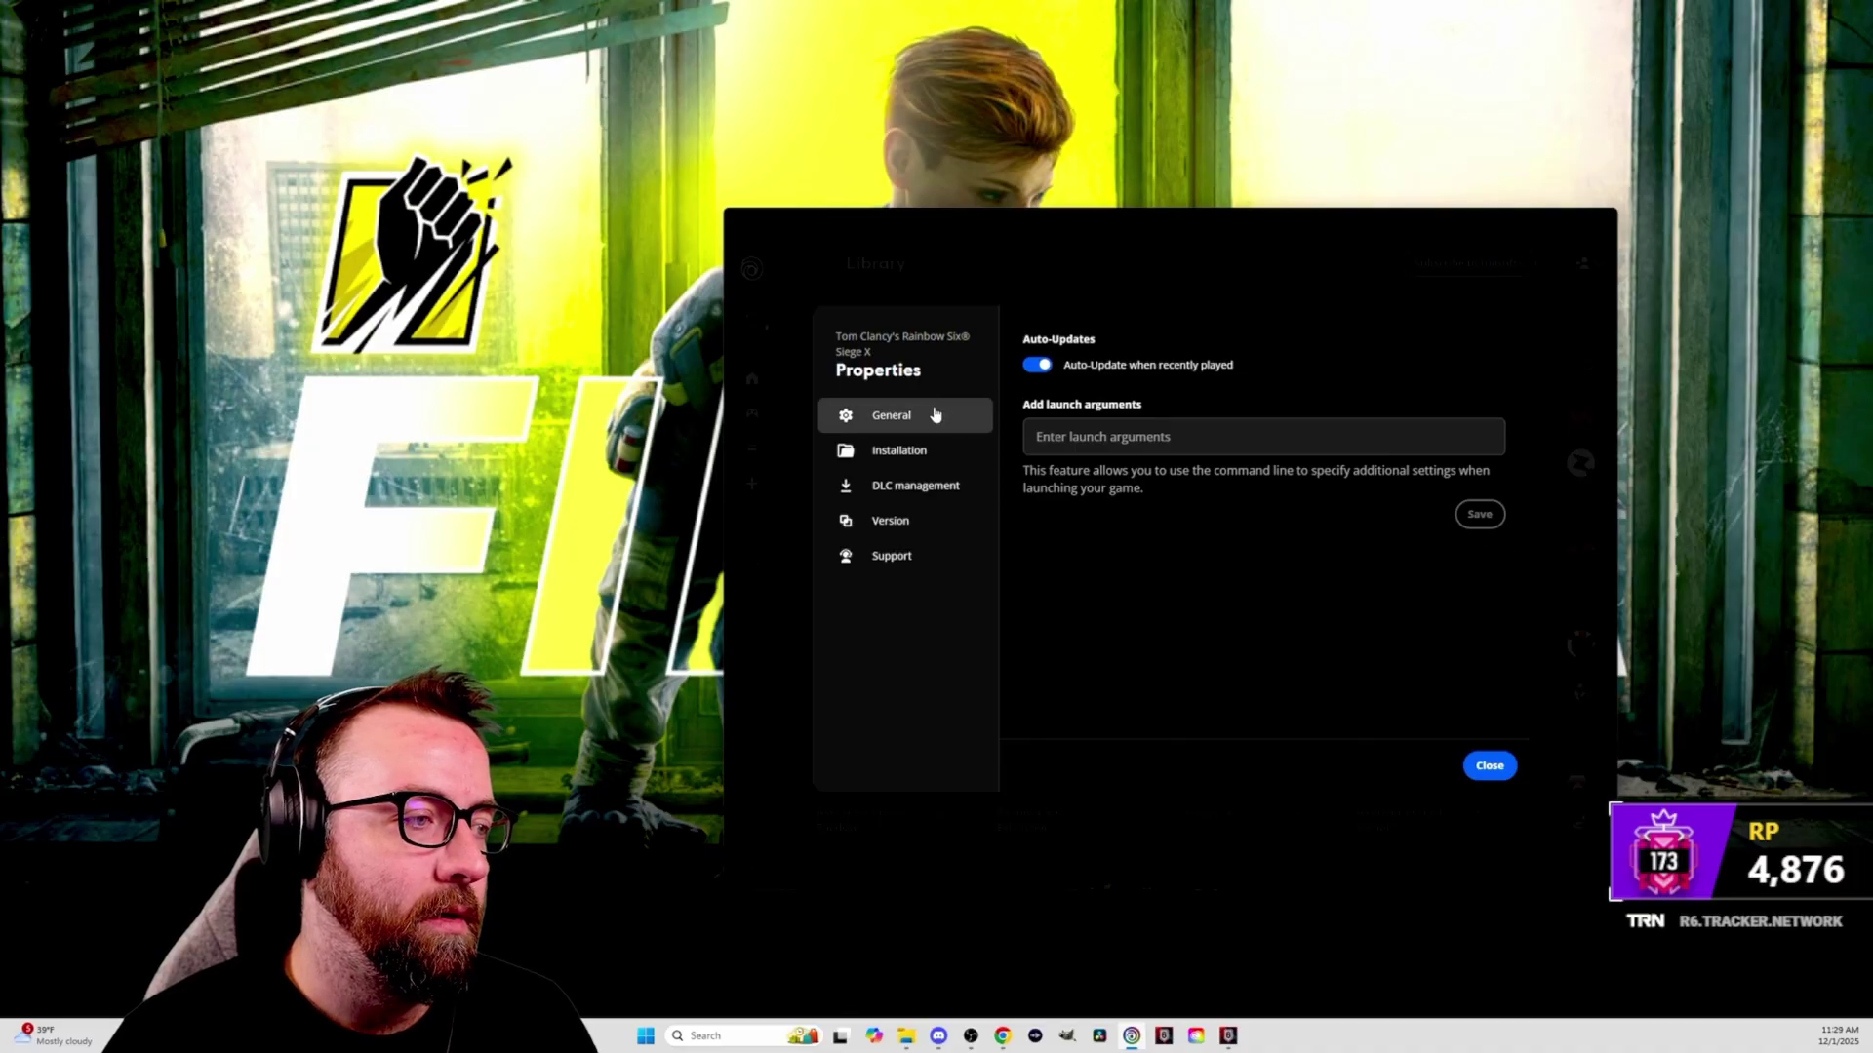
left_click(897, 450)
left_click(1477, 441)
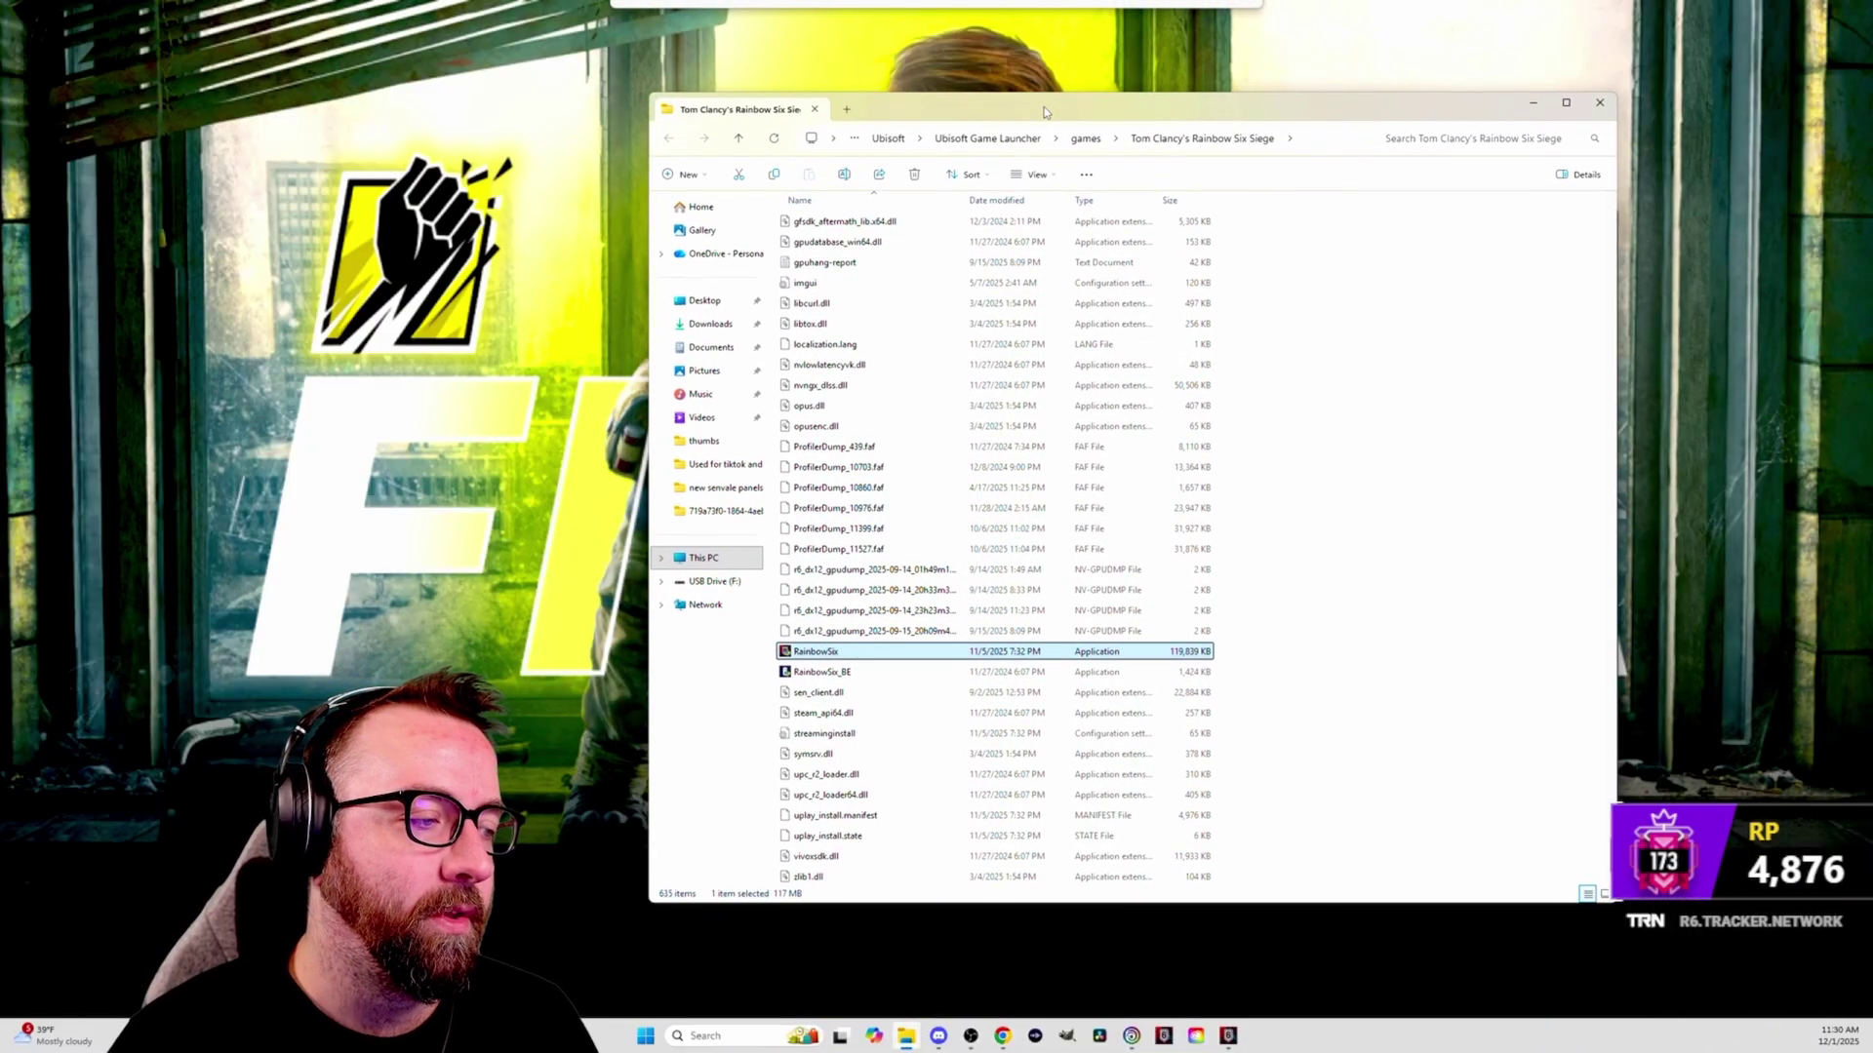
Step: Open the properties of the RainbowSix application file and show its compatibility settings
right_click(827, 653)
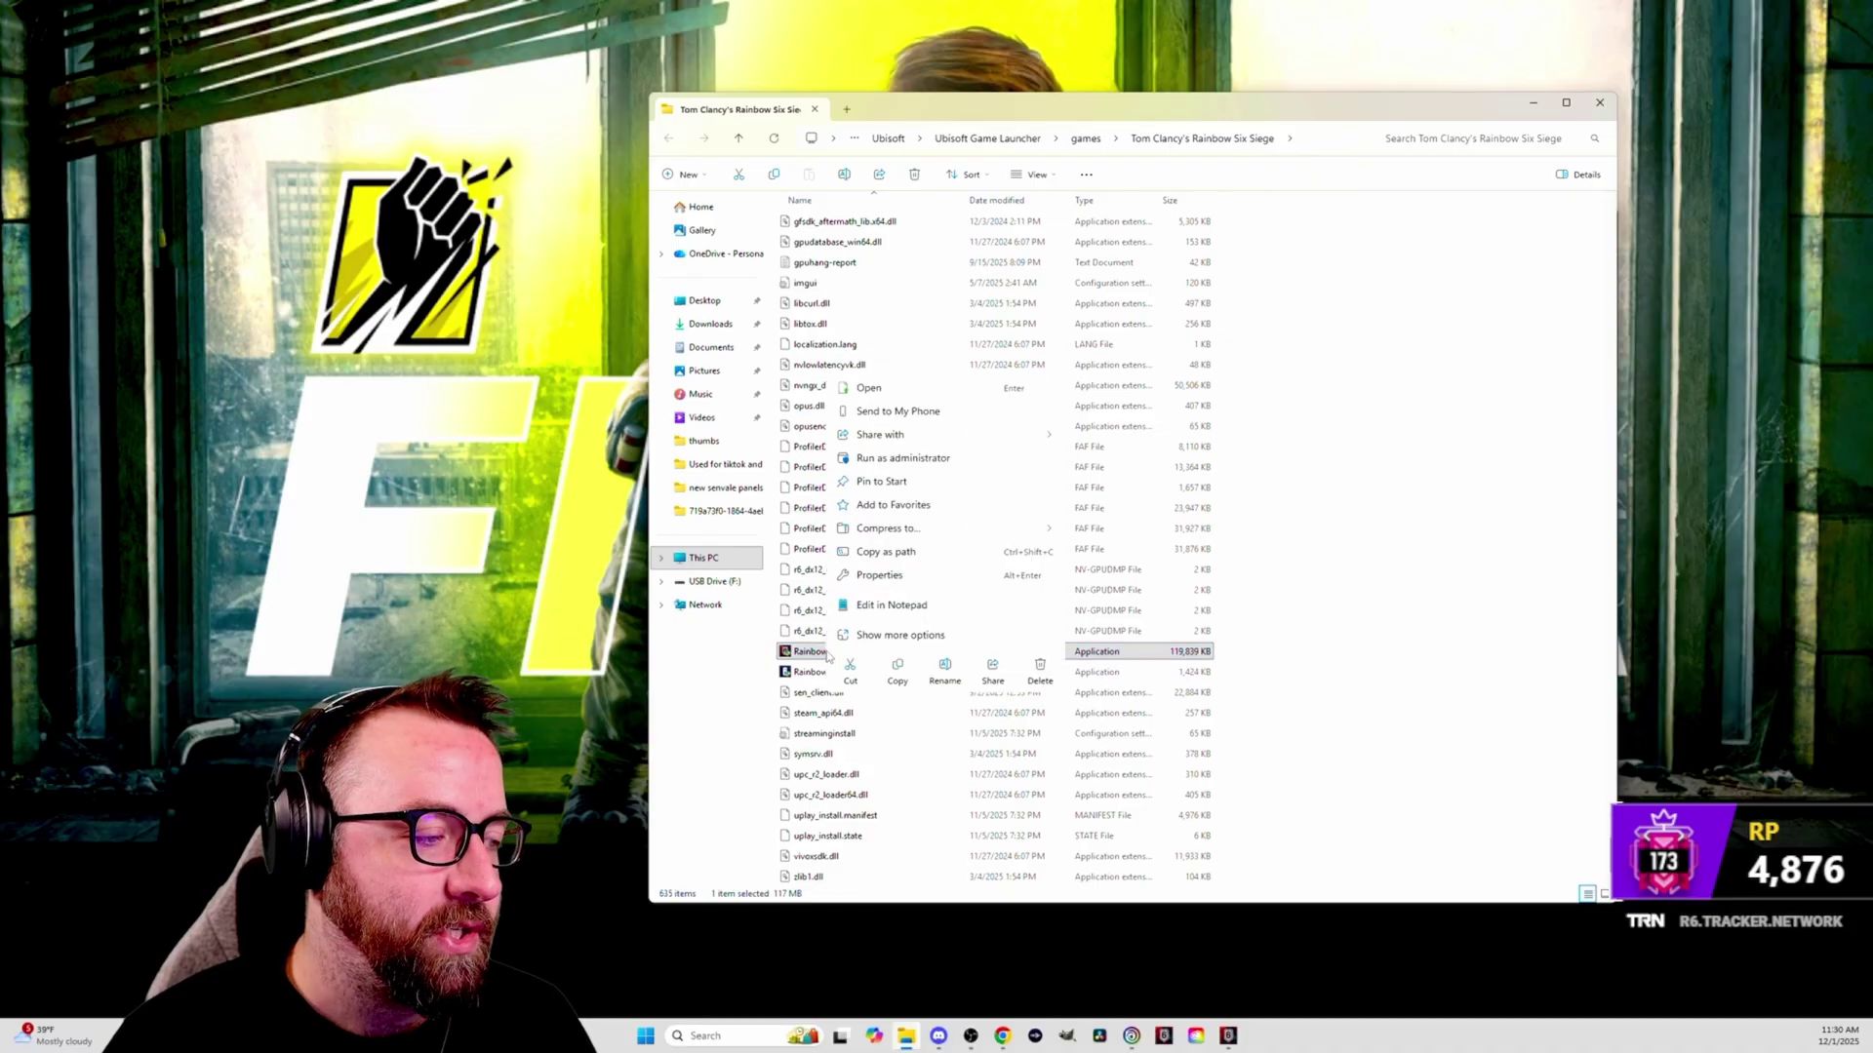
left_click(879, 574)
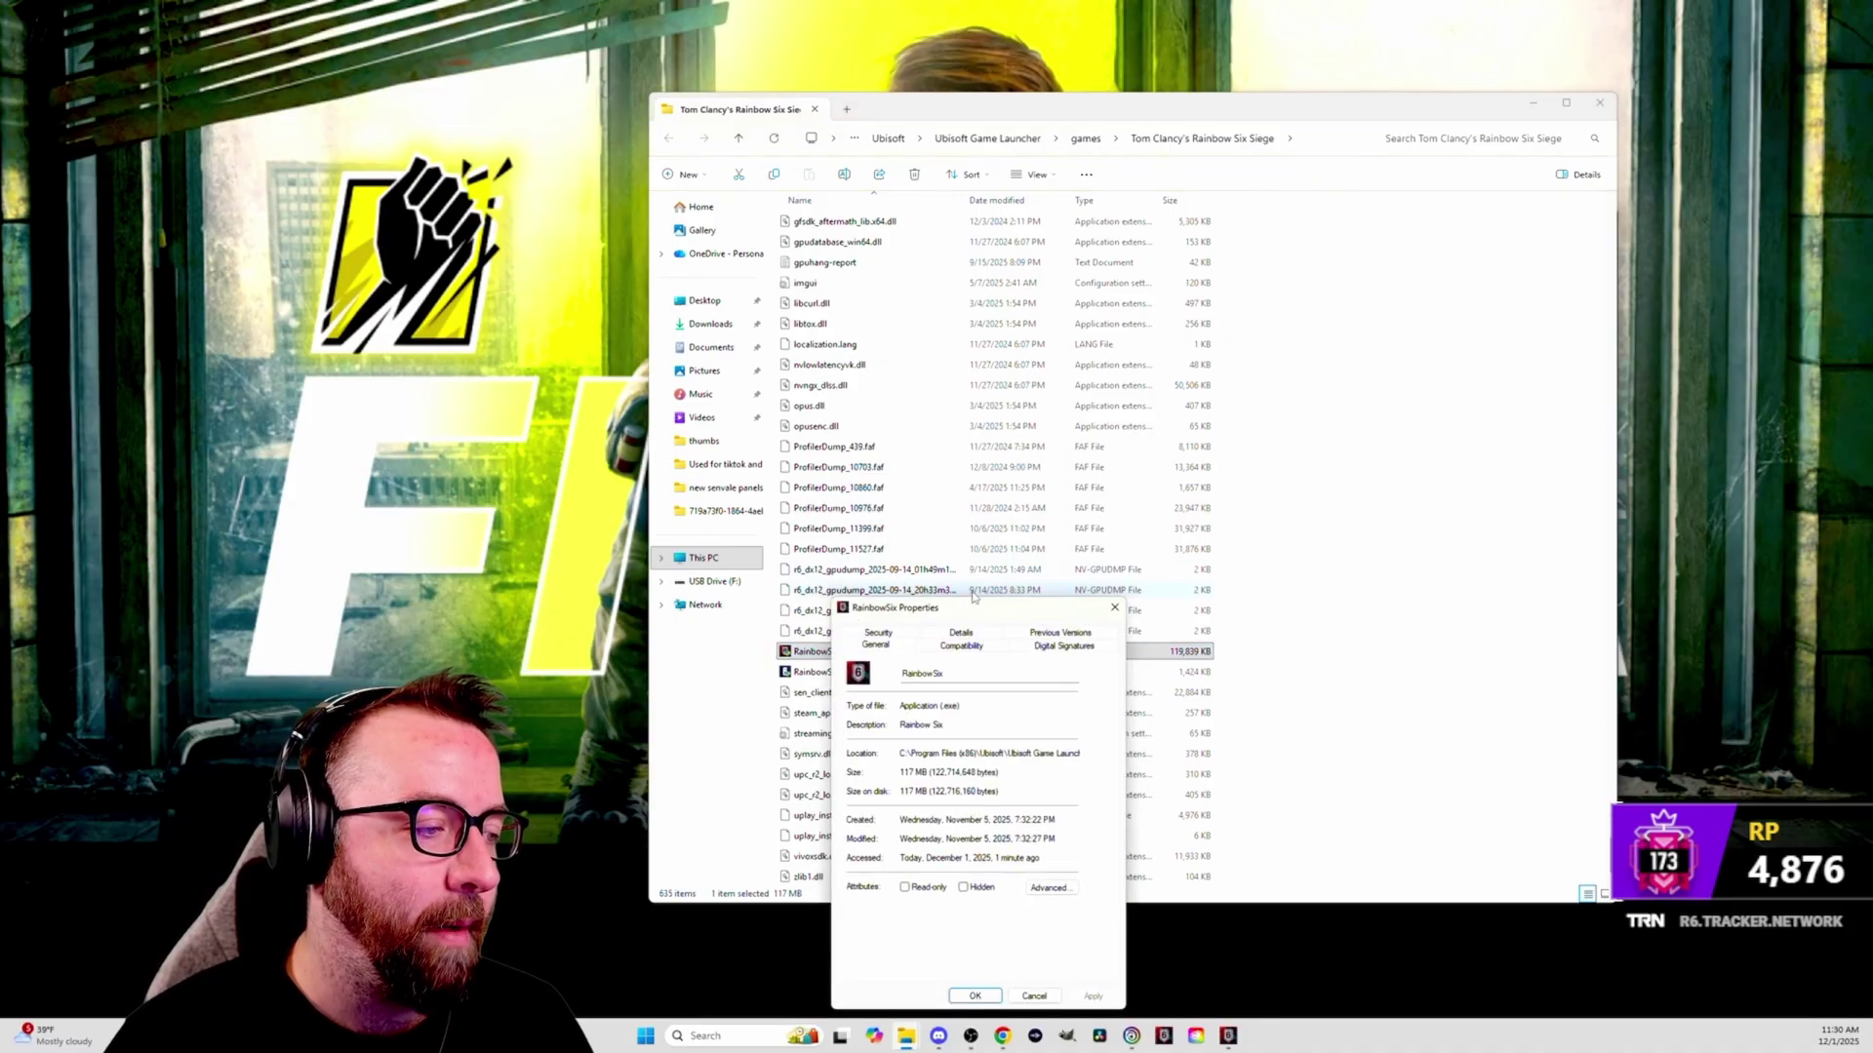
left_click_drag(963, 581, 1025, 325)
left_click(1023, 360)
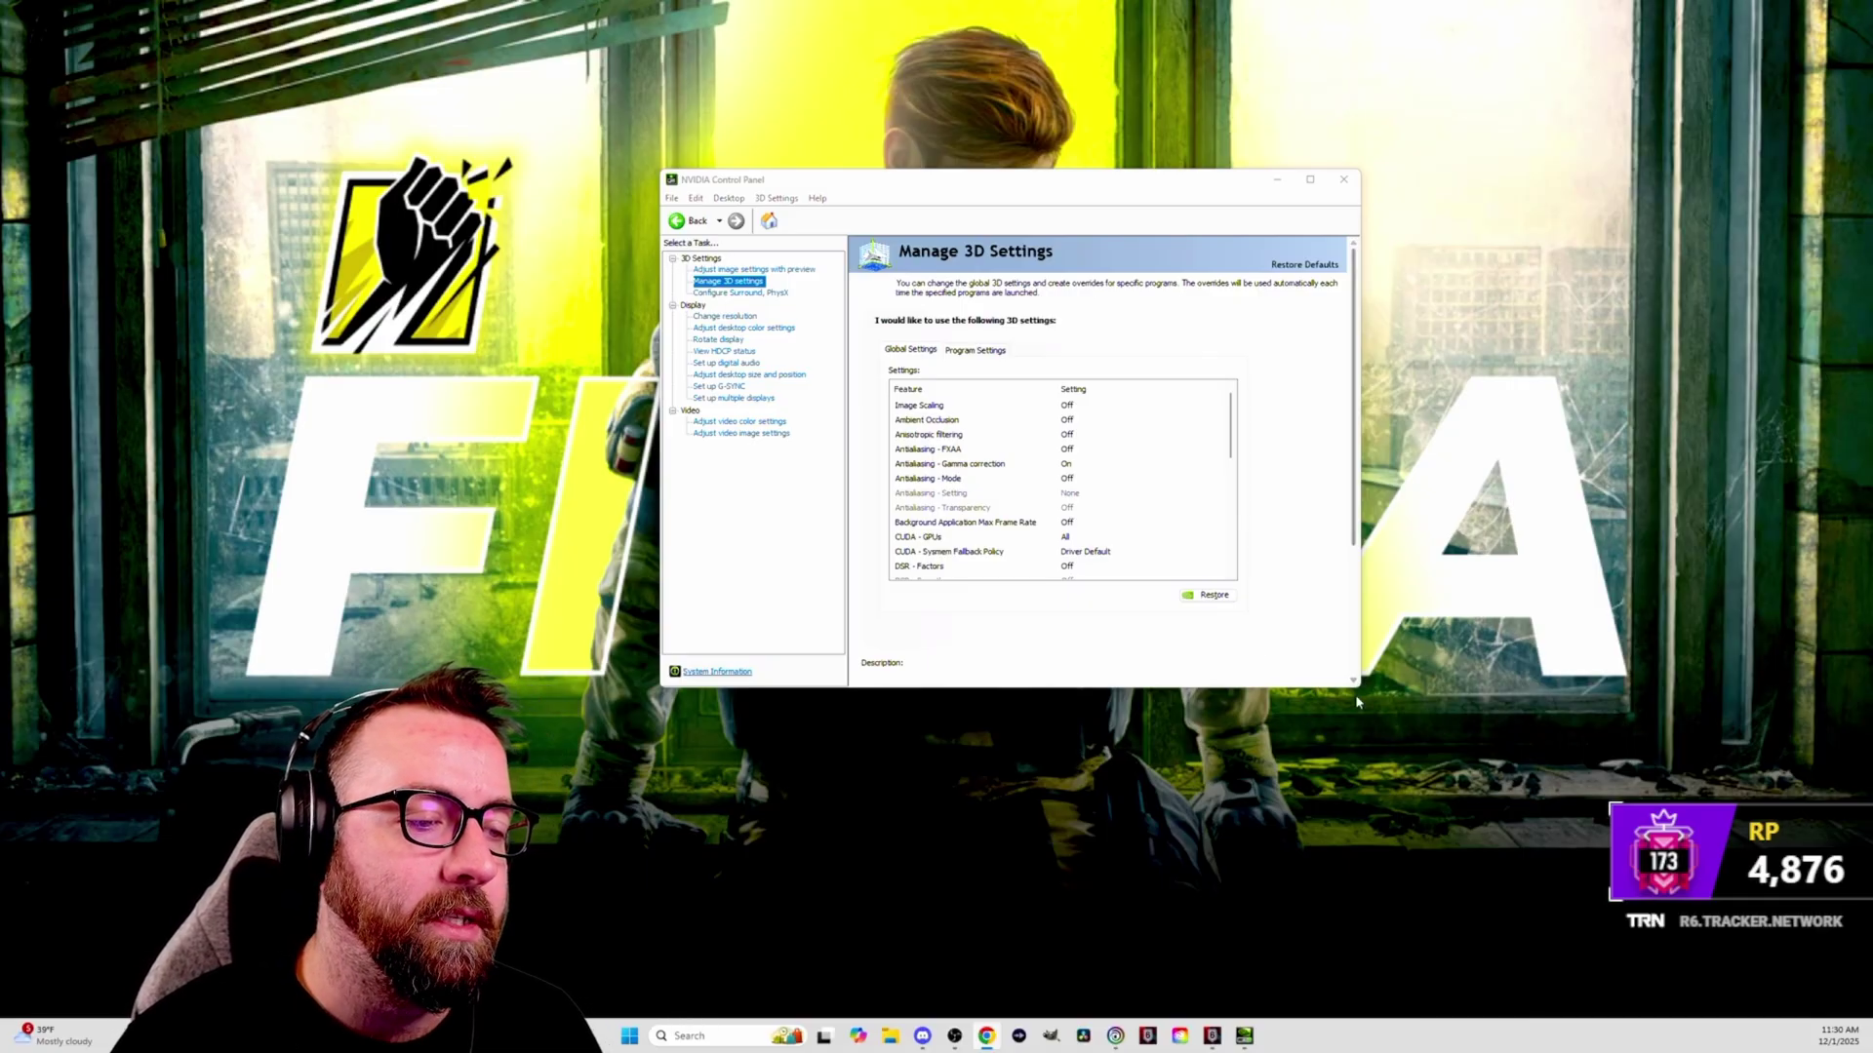
Step: Enlarge the NVIDIA Control Panel and examine the global 3D settings and the image settings with preview
left_click_drag(1361, 688, 1607, 843)
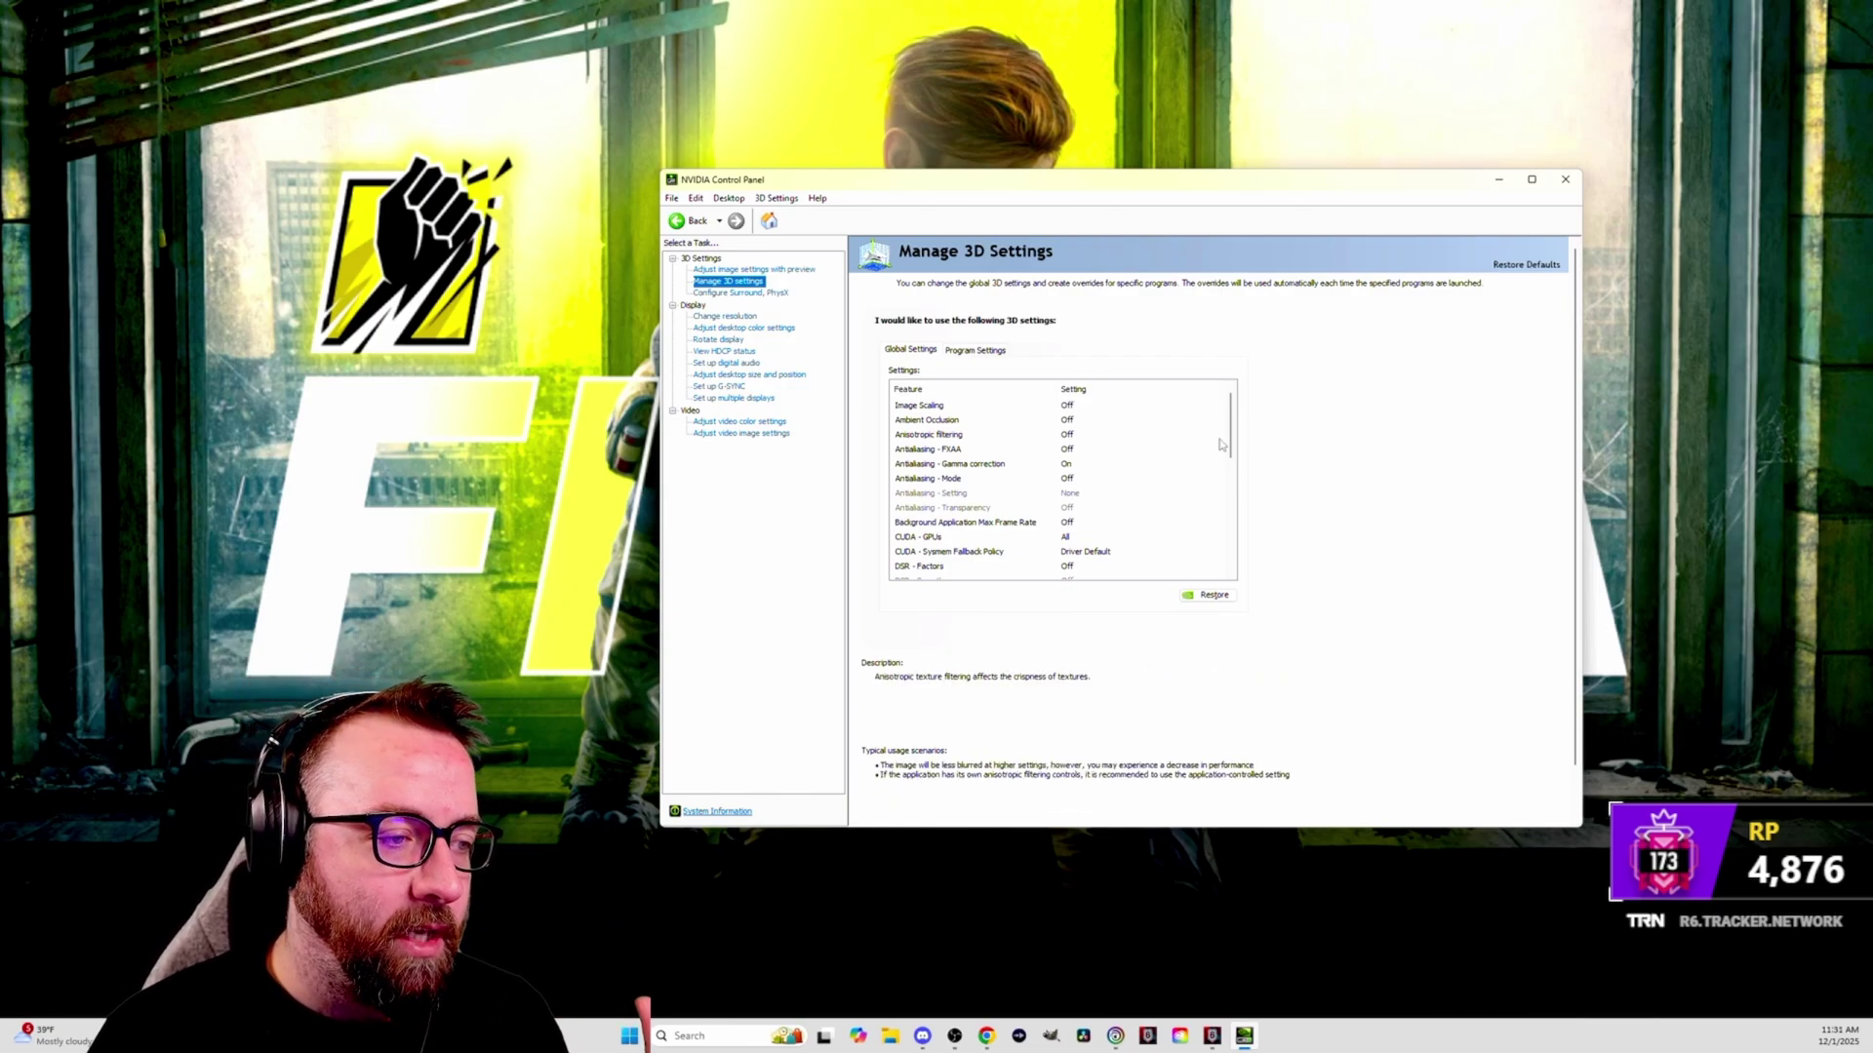
left_click_drag(1233, 424, 1247, 486)
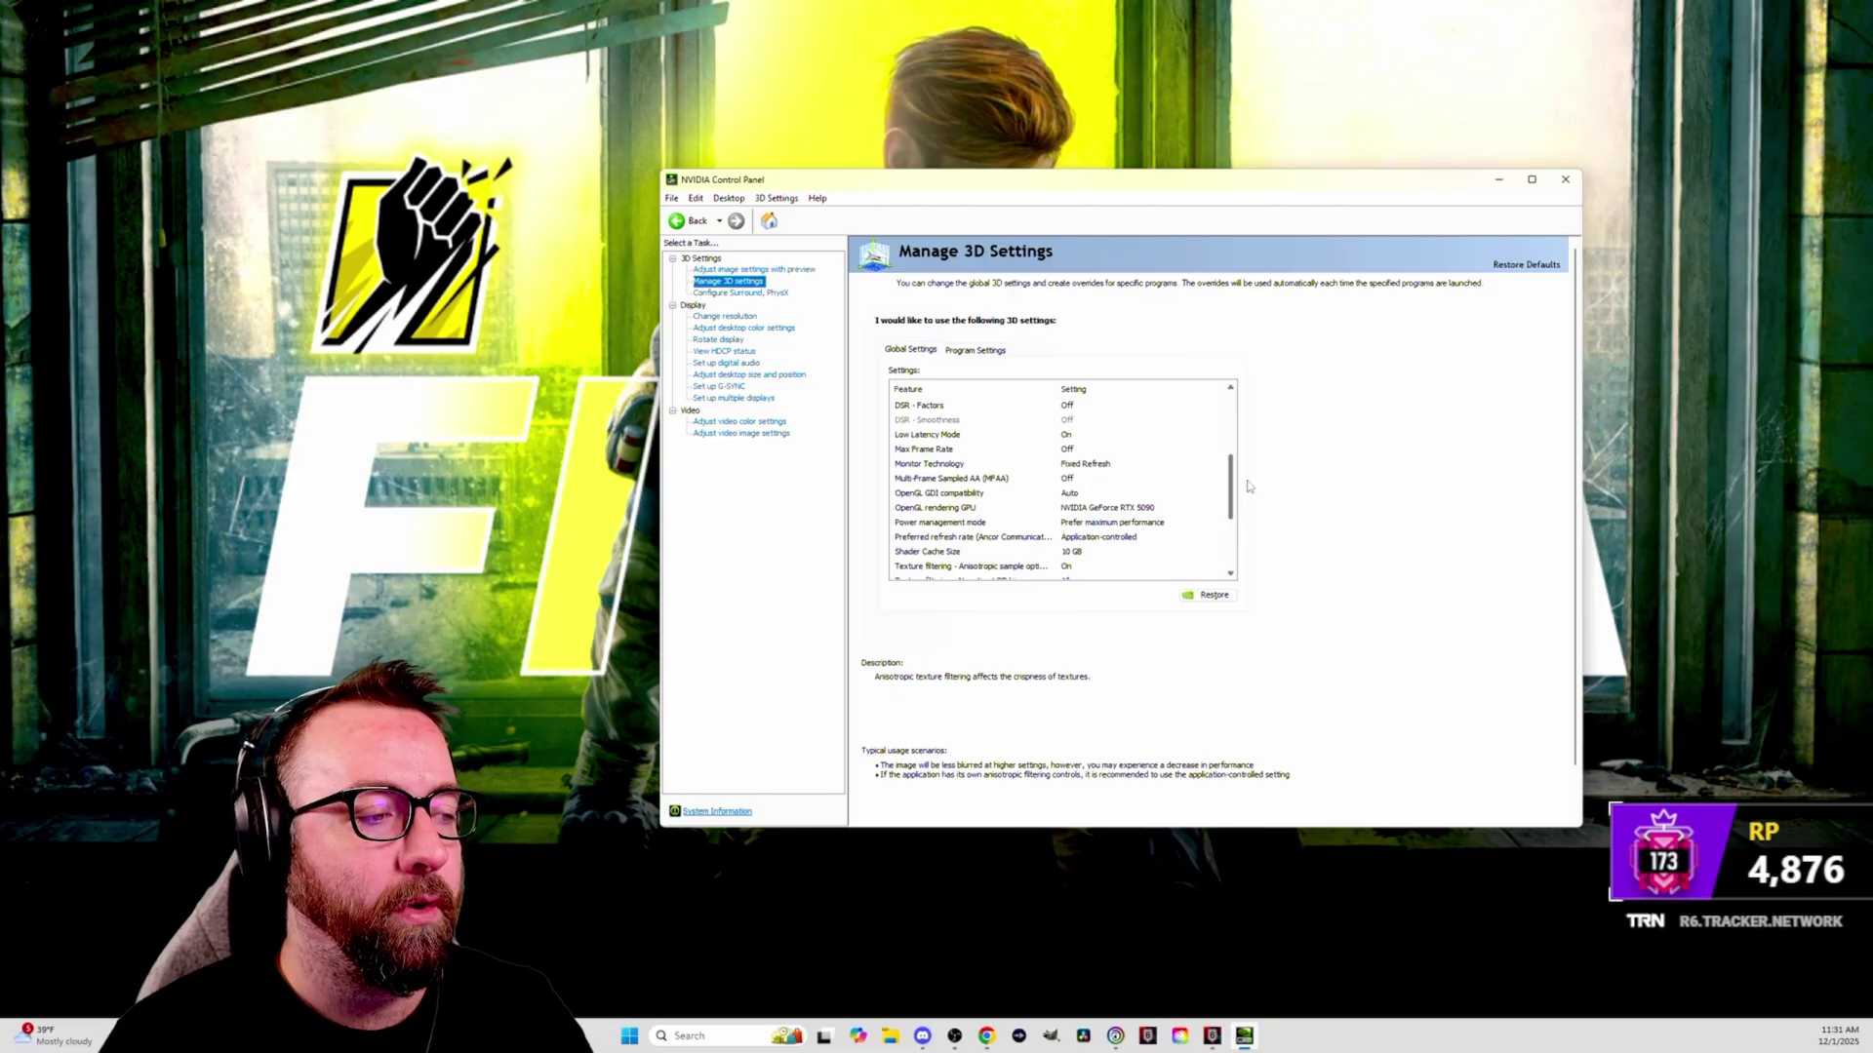
left_click_drag(1247, 486, 1256, 569)
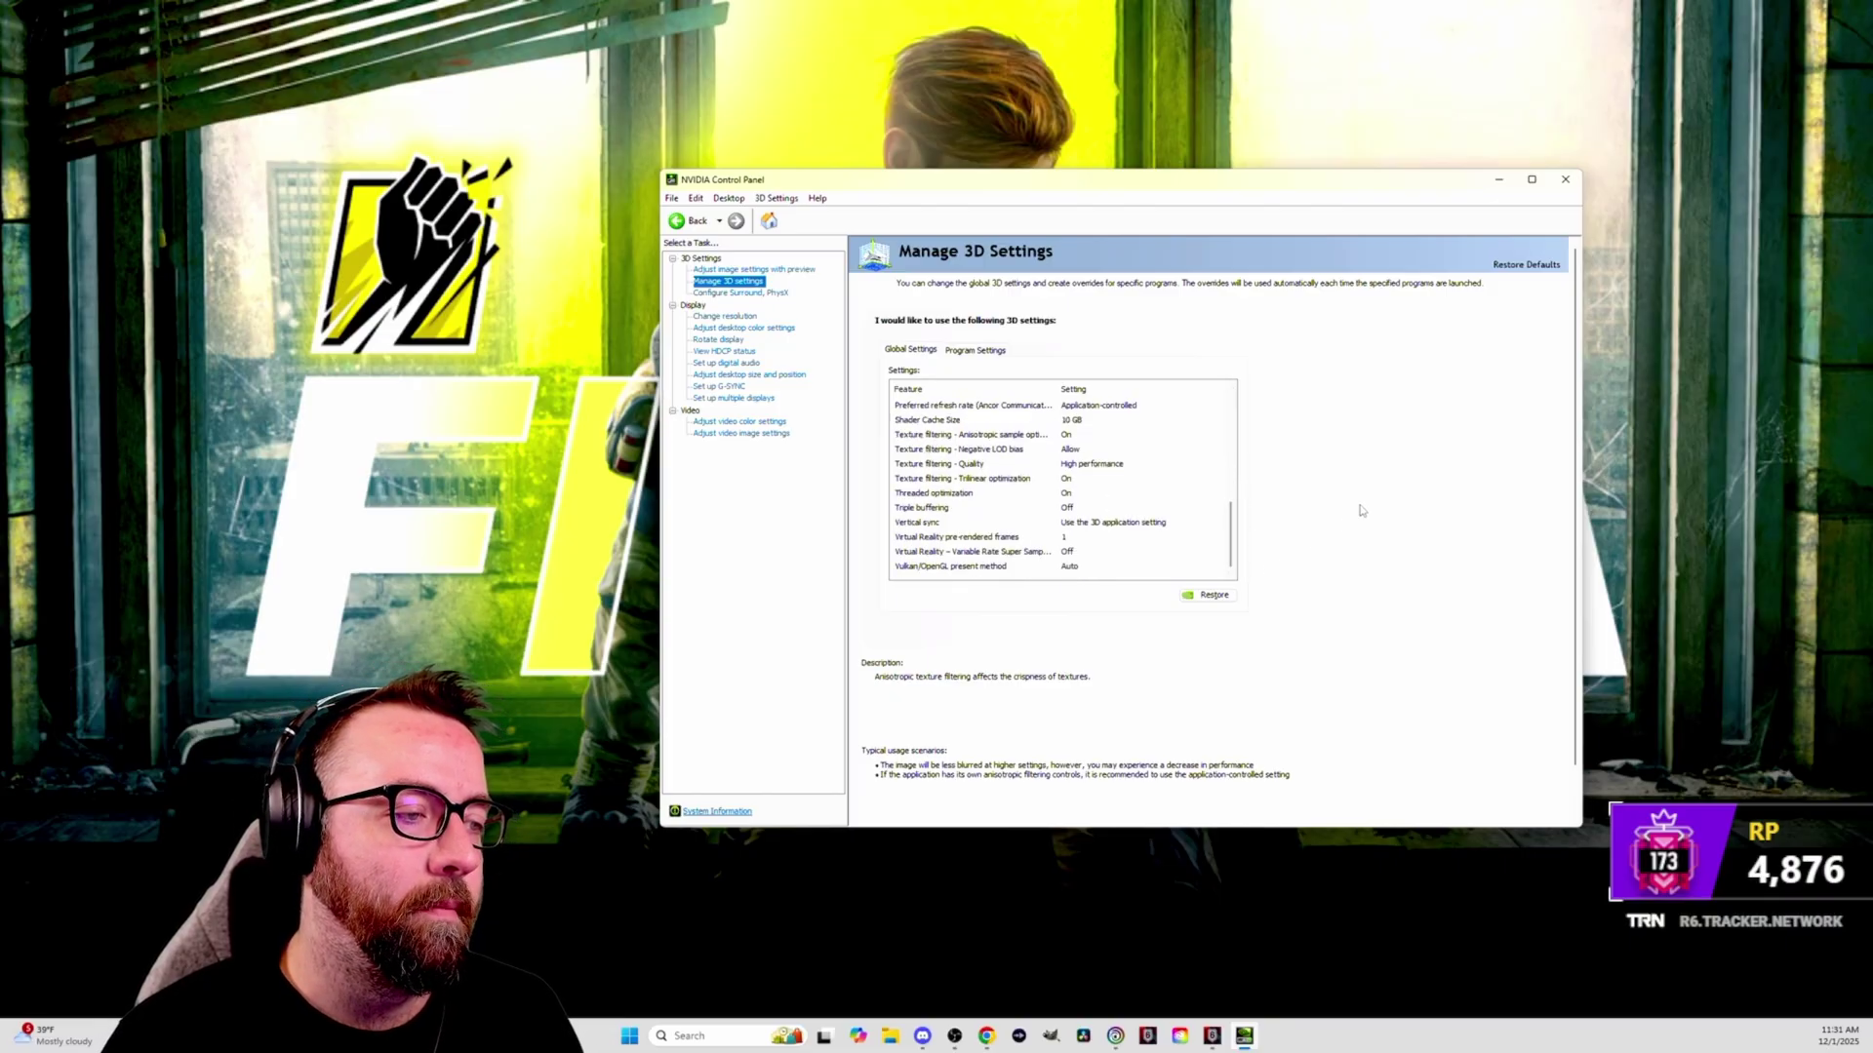
left_click(754, 269)
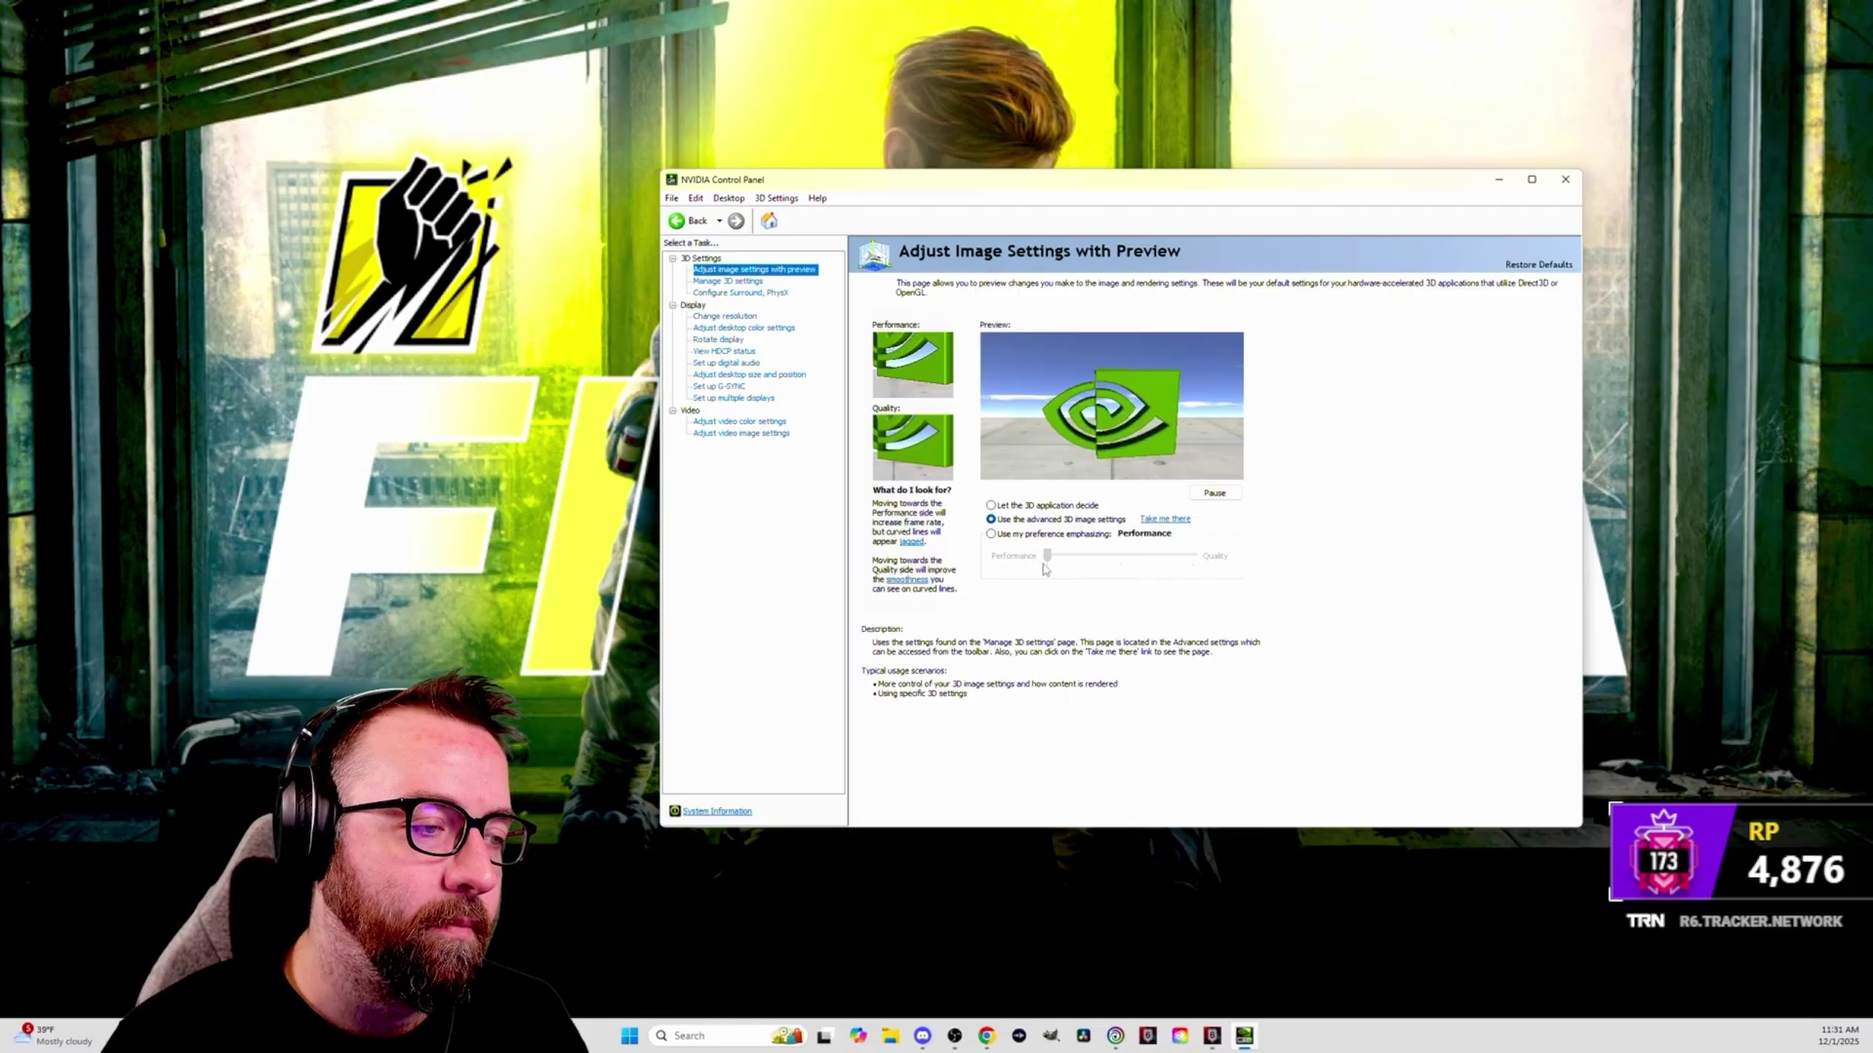
Step: Check the refresh rates available for the Dell display at its native 2560 × 1440 resolution
left_click(713, 322)
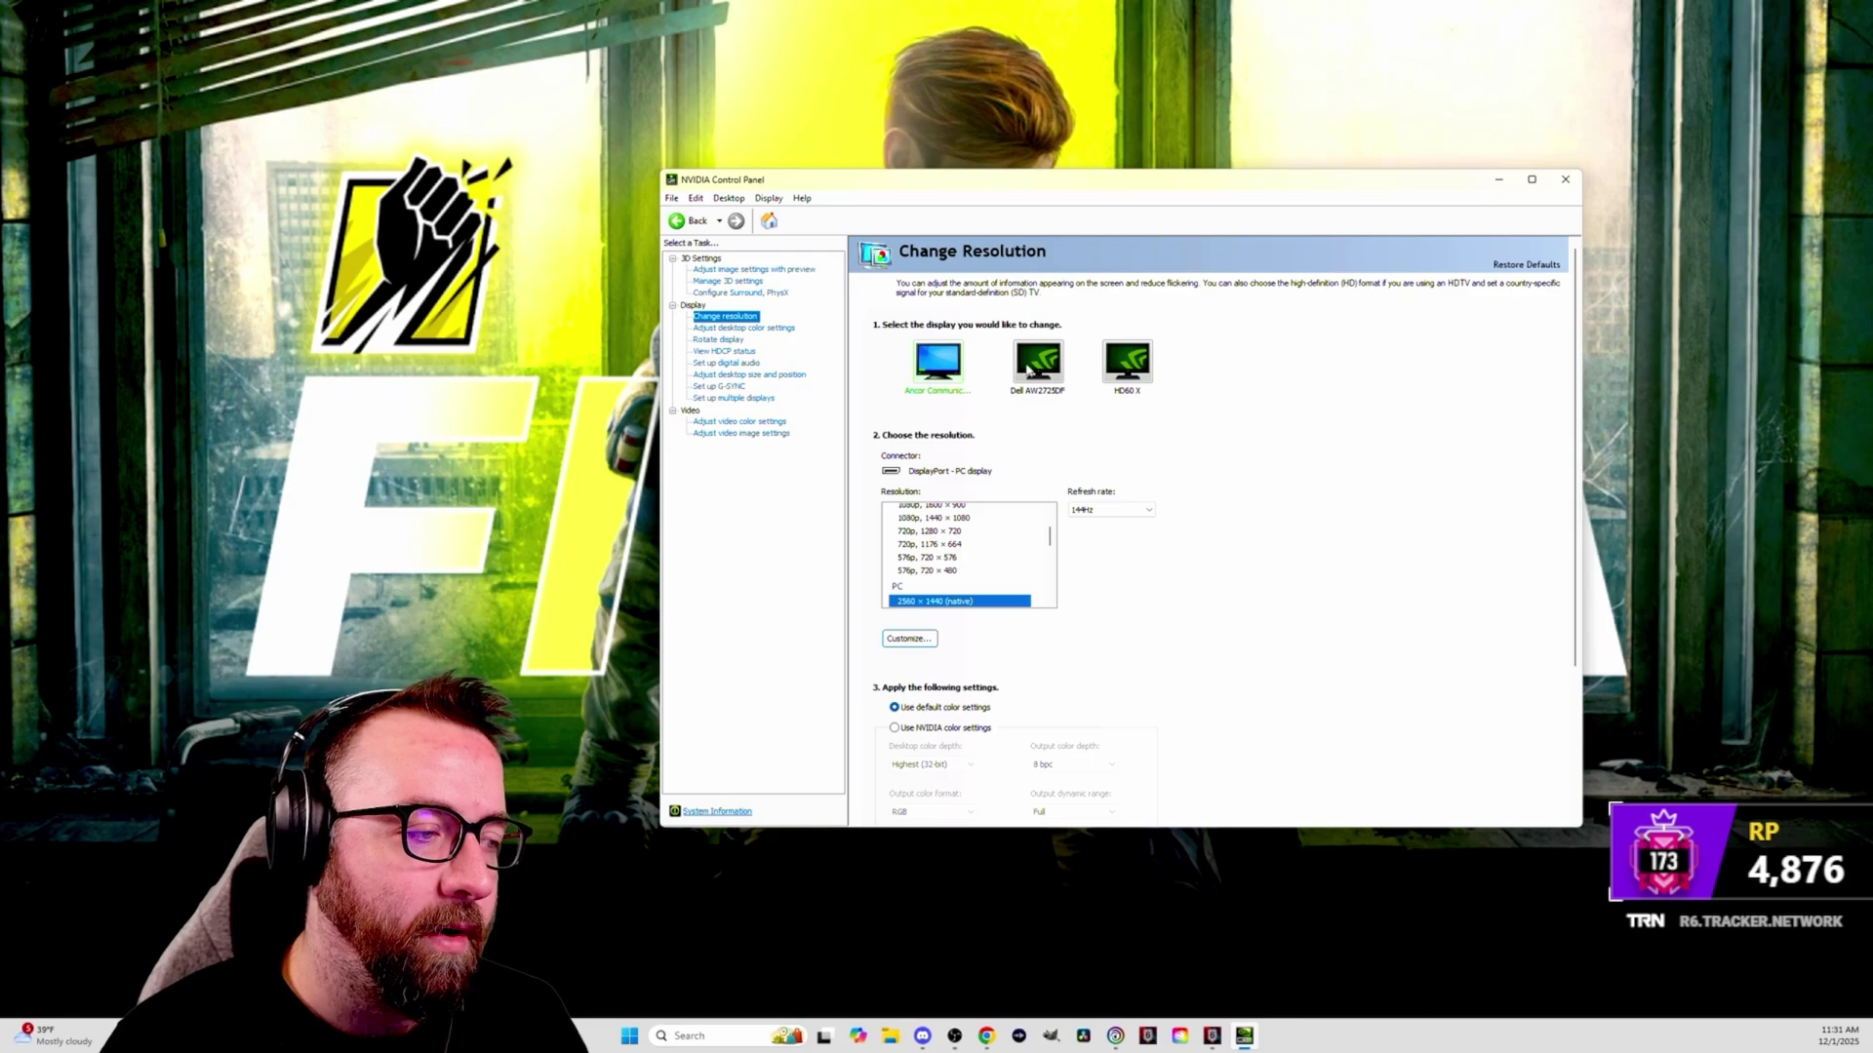
left_click(1035, 362)
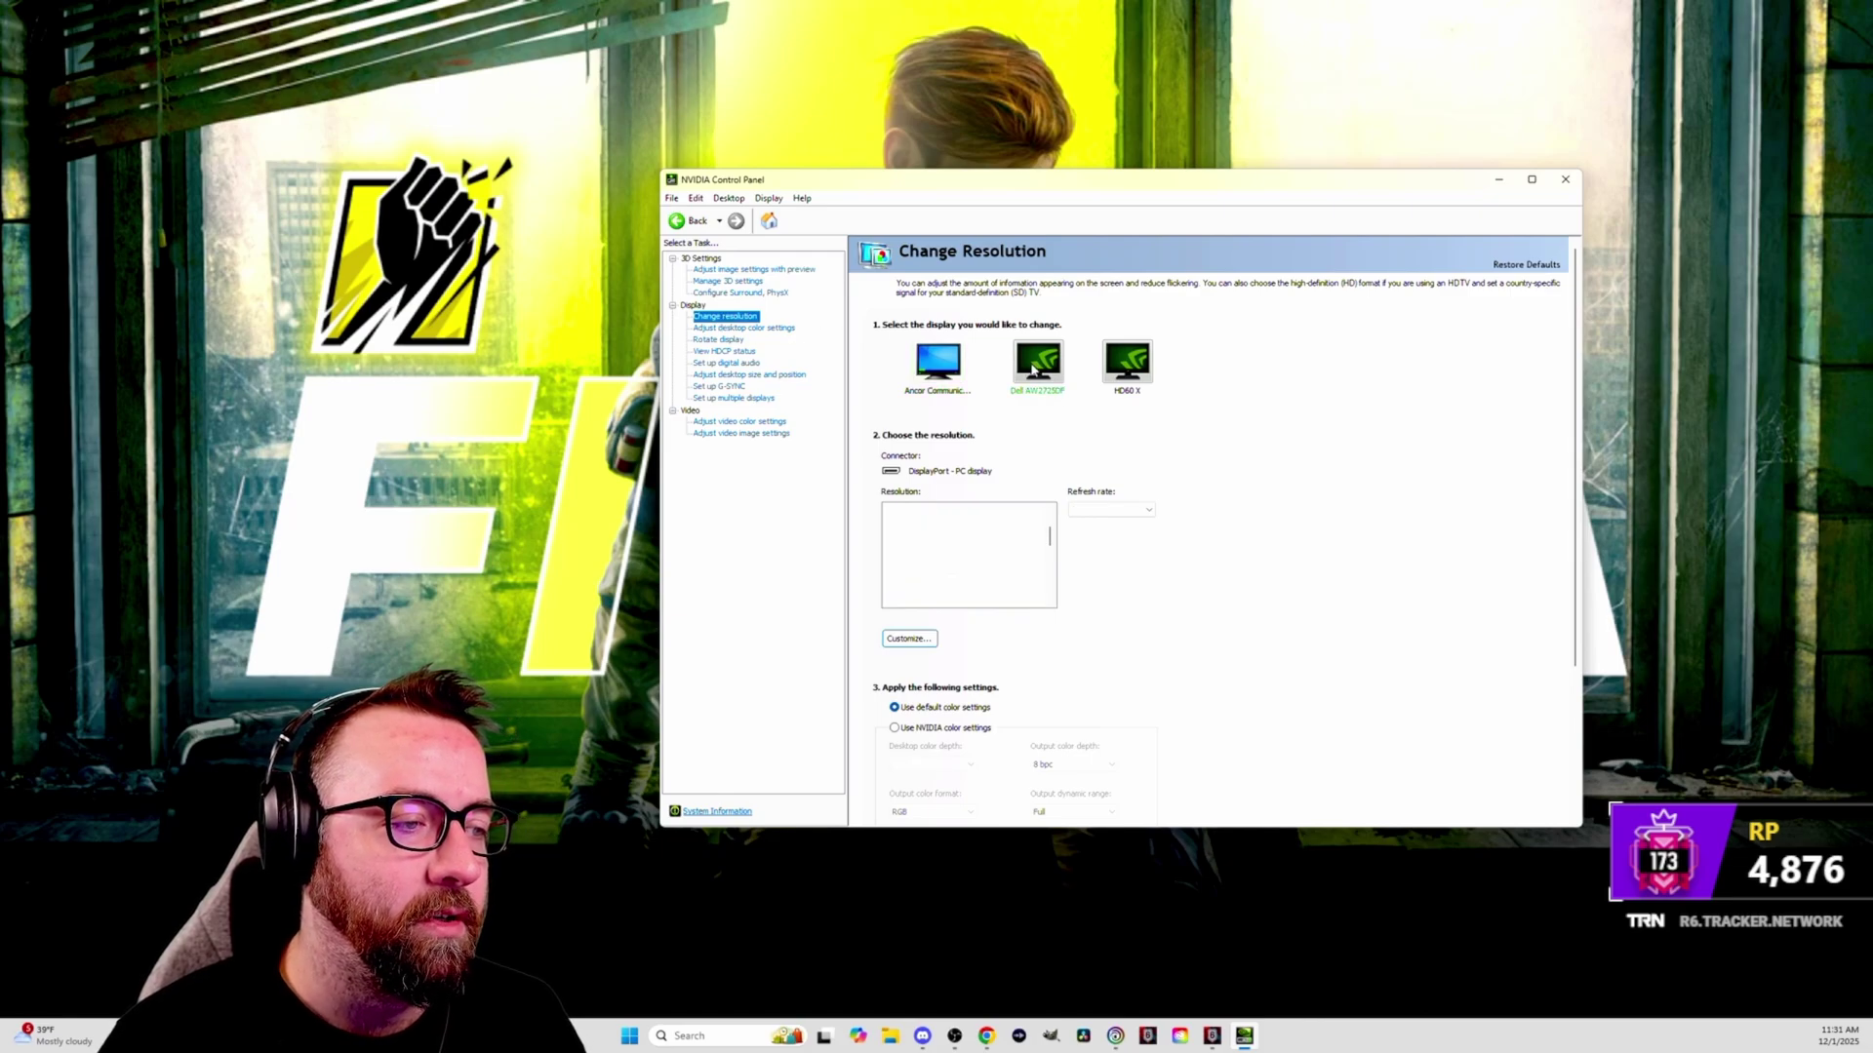
left_click(1127, 508)
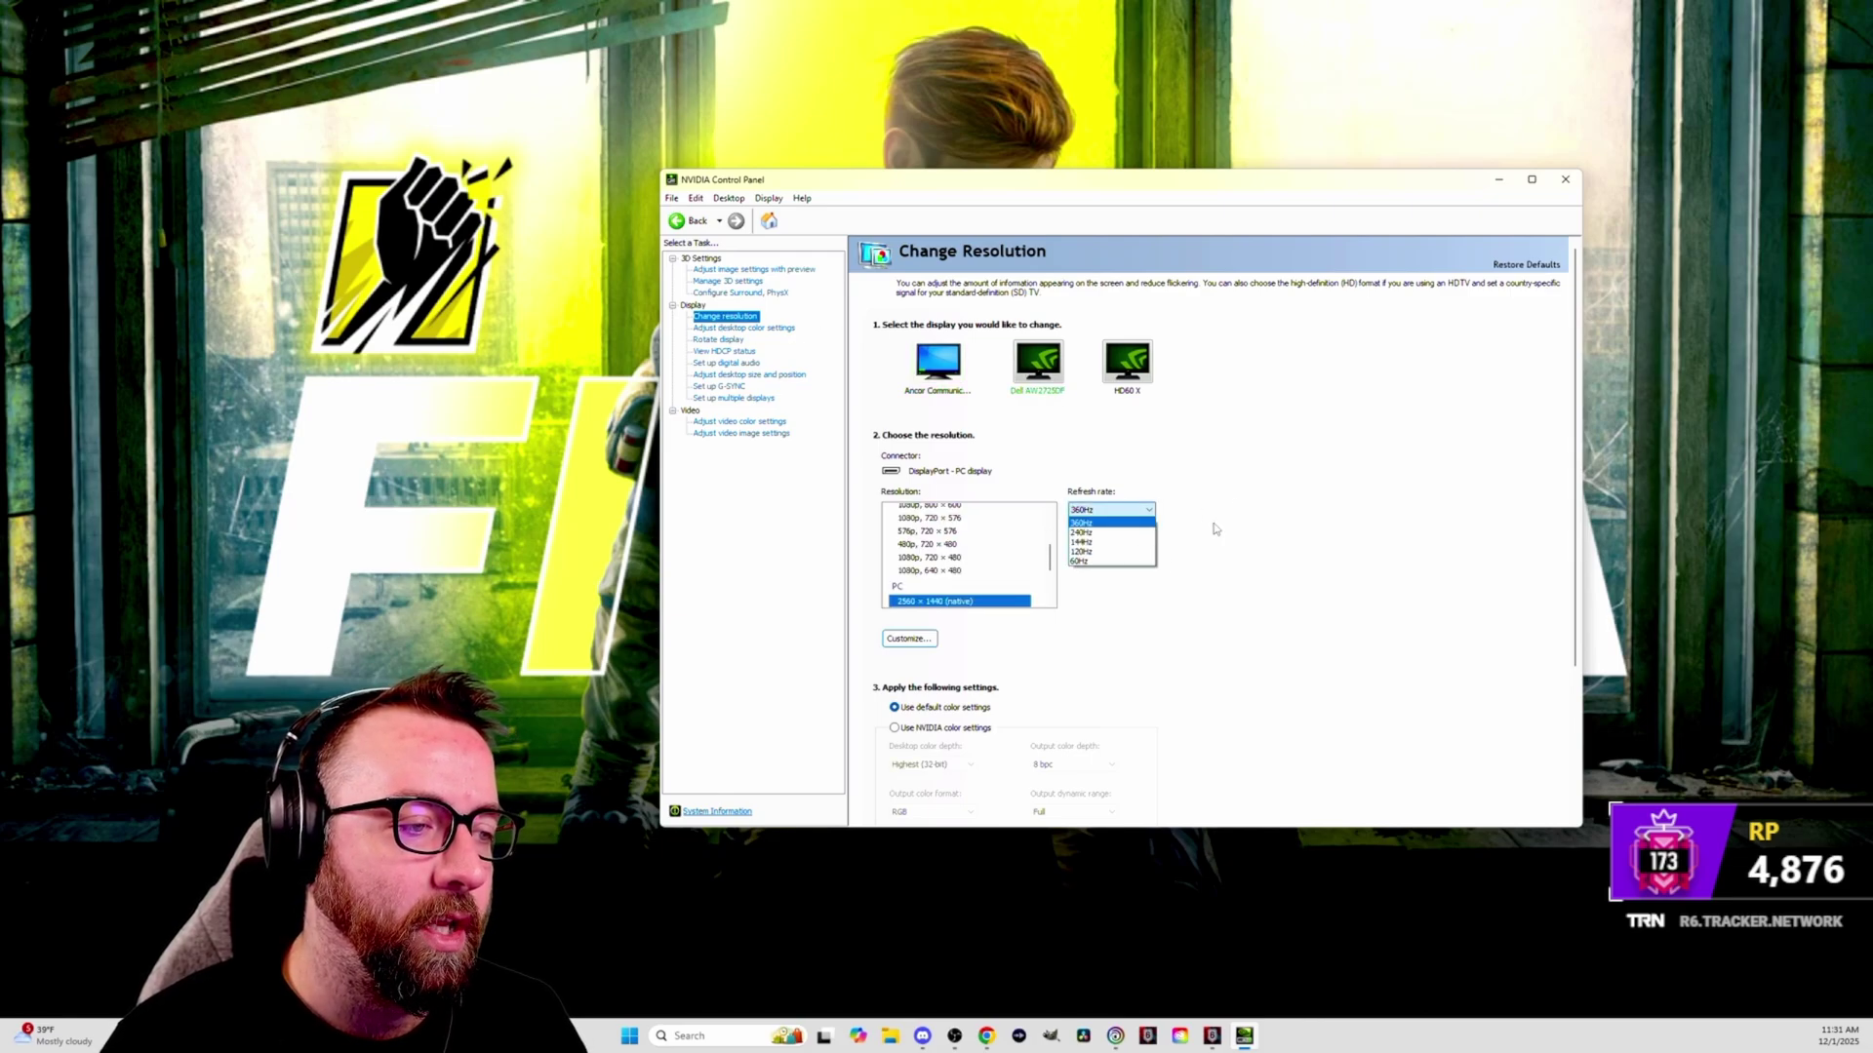
left_click(1291, 478)
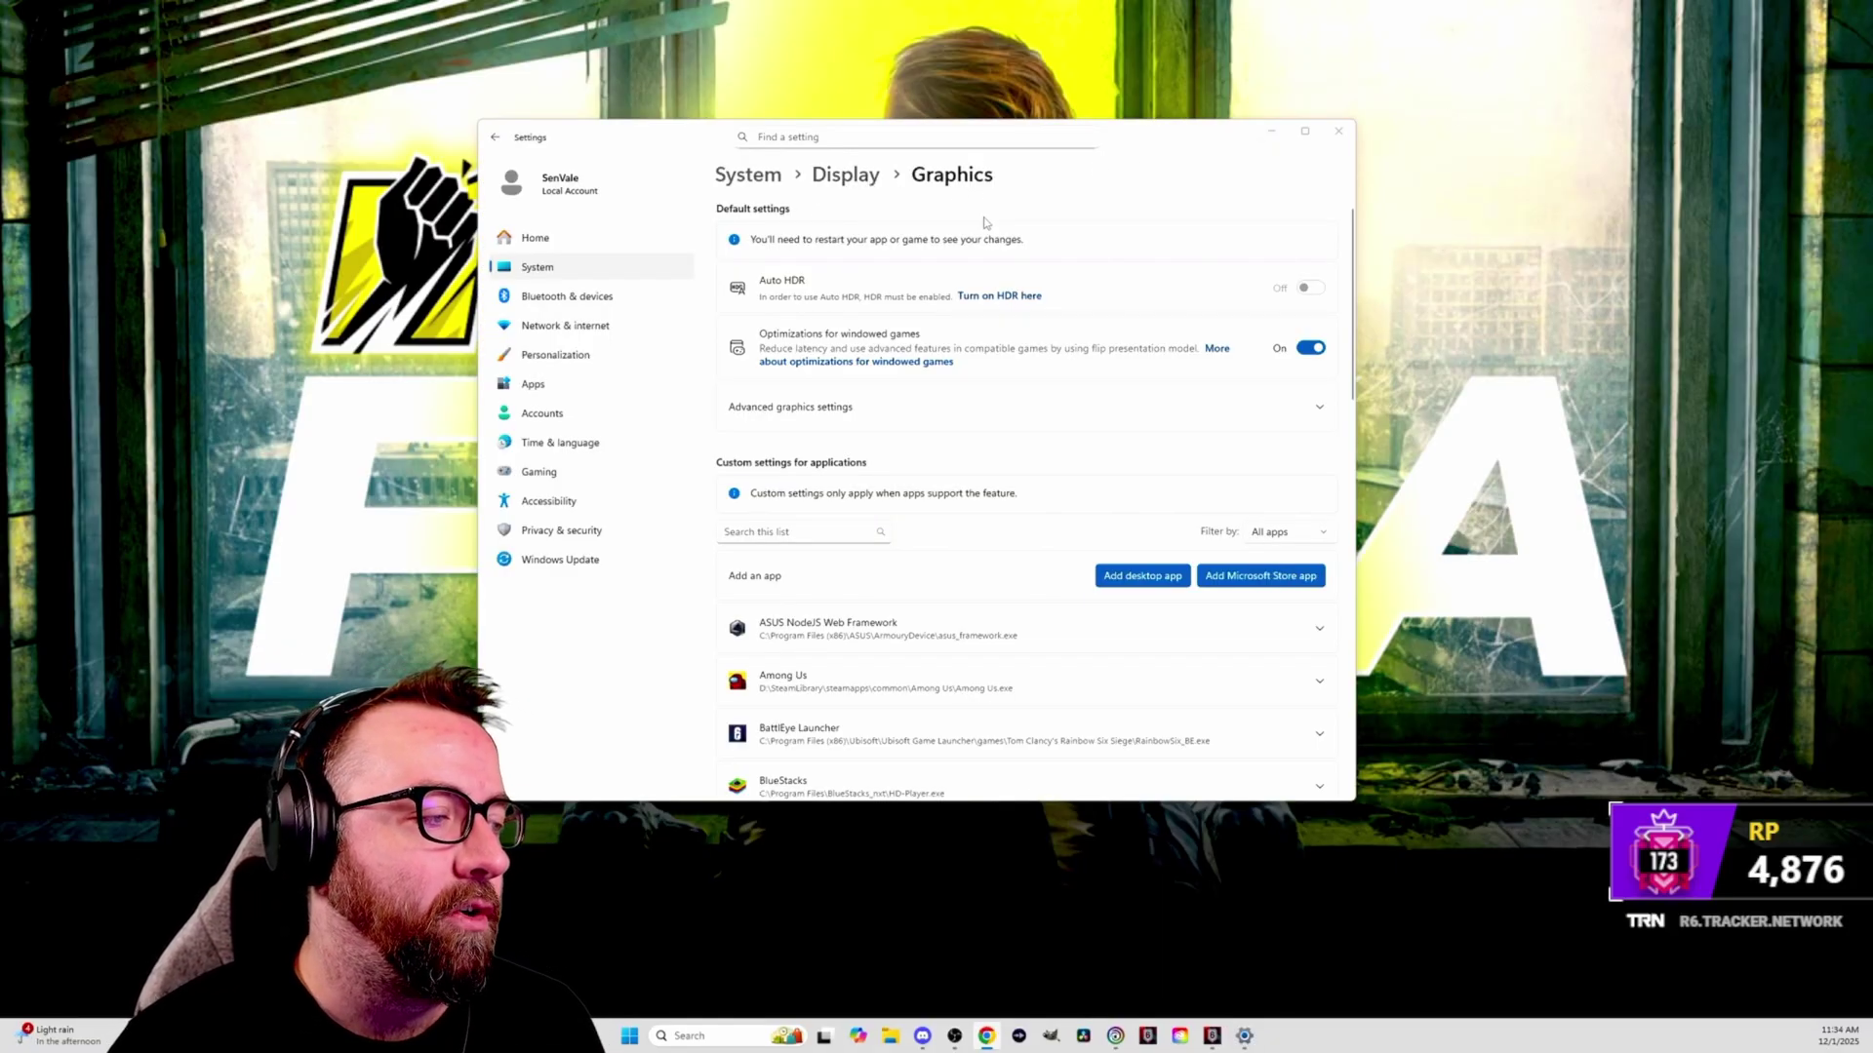
Step: Check hardware-accelerated GPU scheduling in the advanced graphics settings of Windows and close Settings
left_click(864, 408)
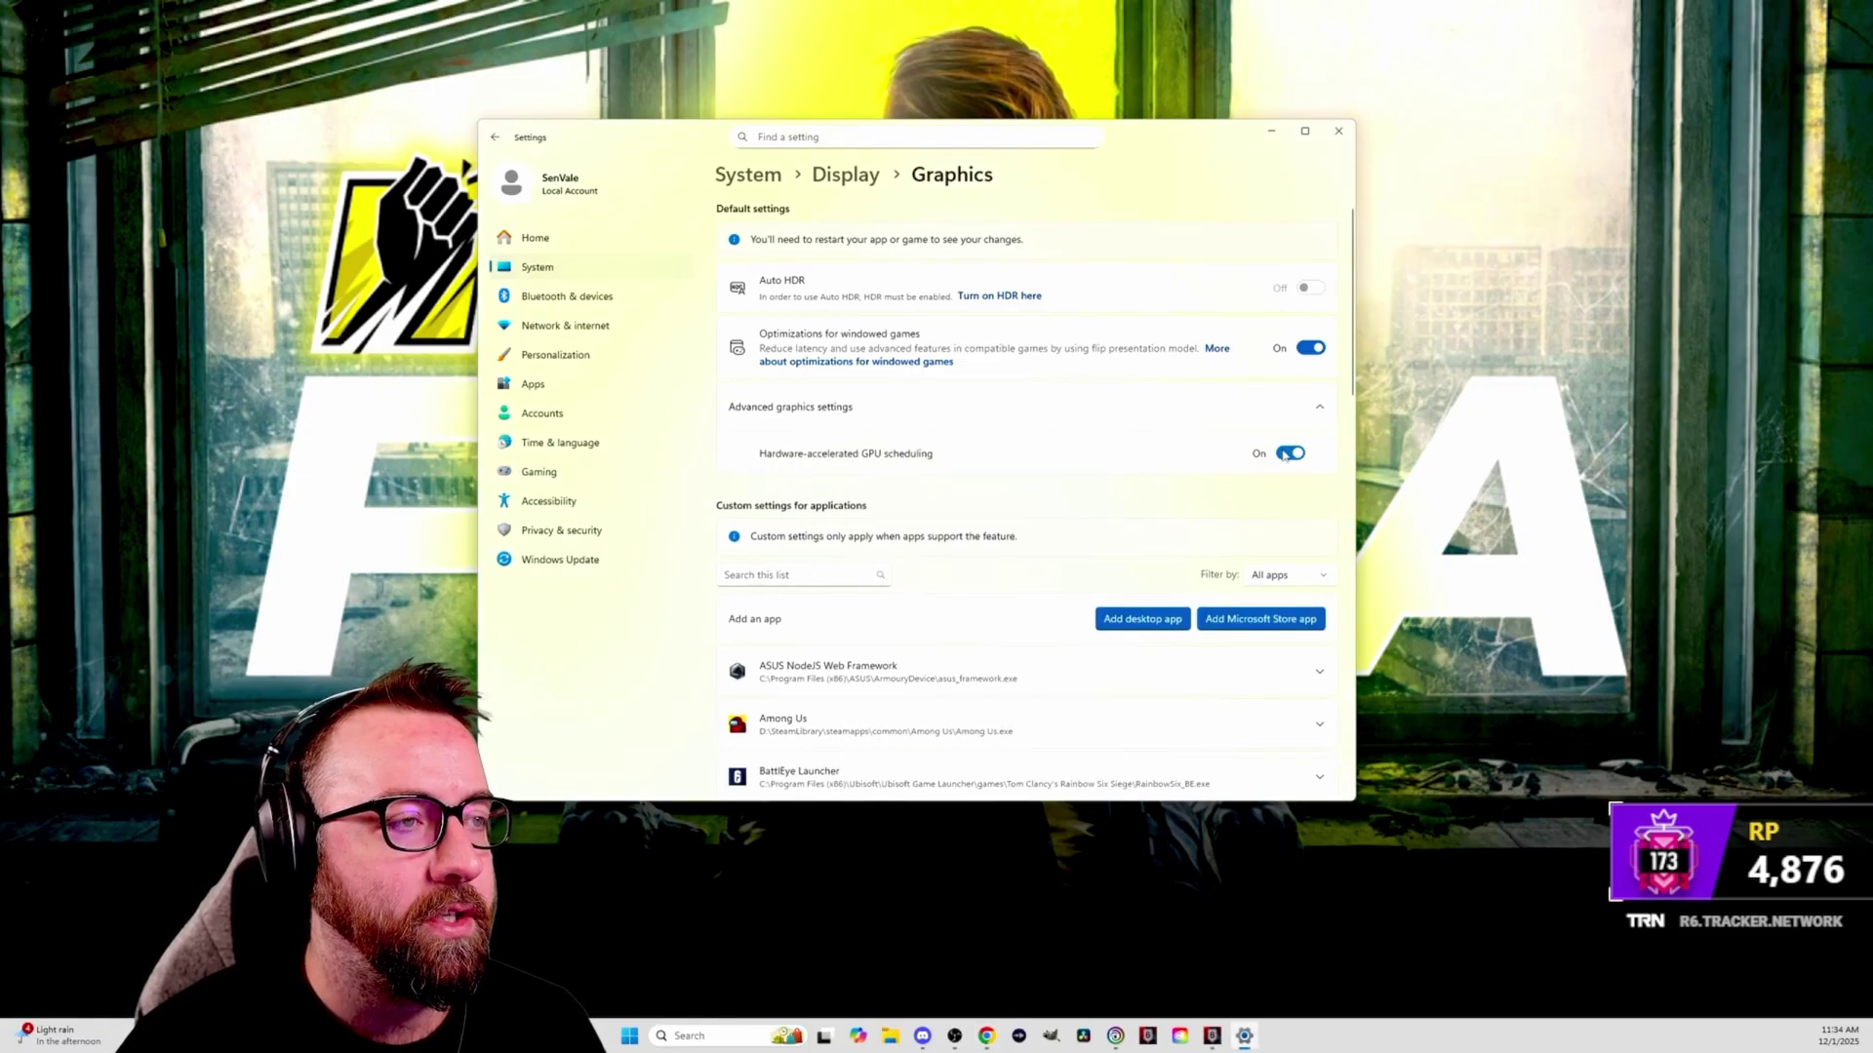
left_click(1336, 134)
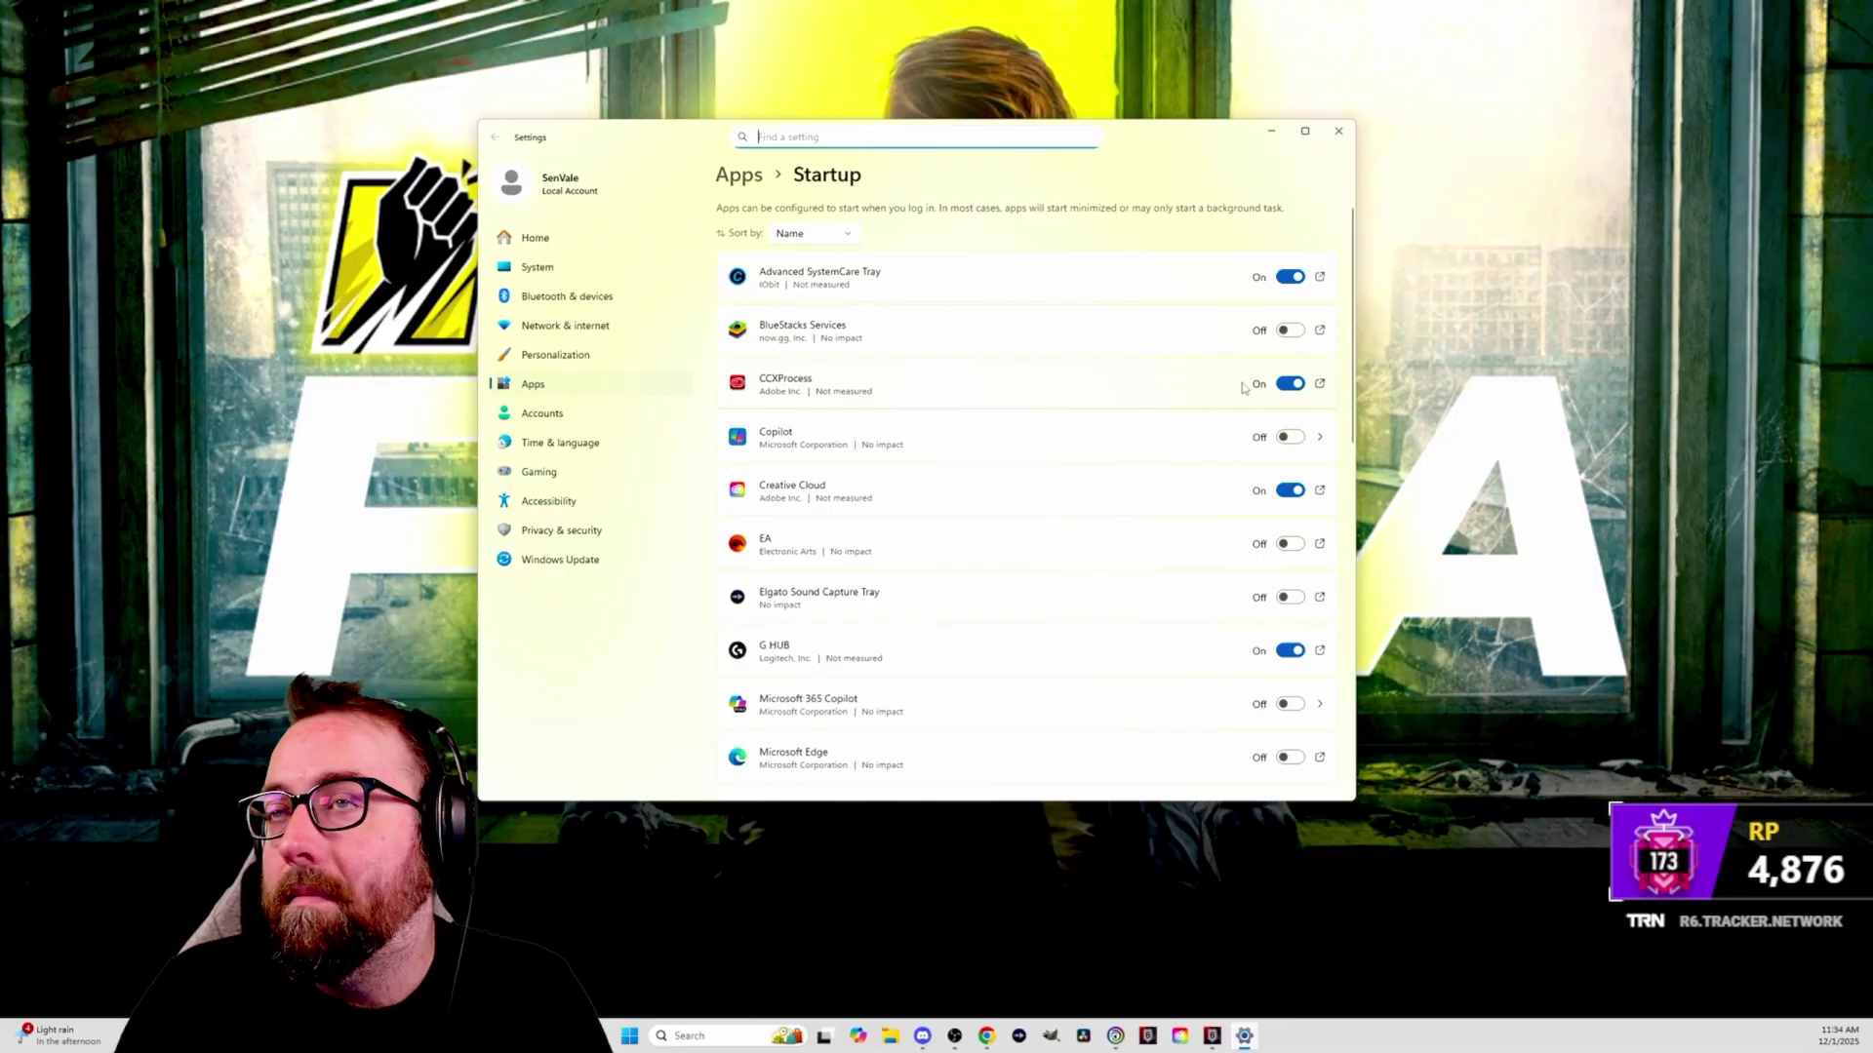
Step: Disable Creative Cloud and stats.cc Desktop Application from starting at login
left_click(1290, 491)
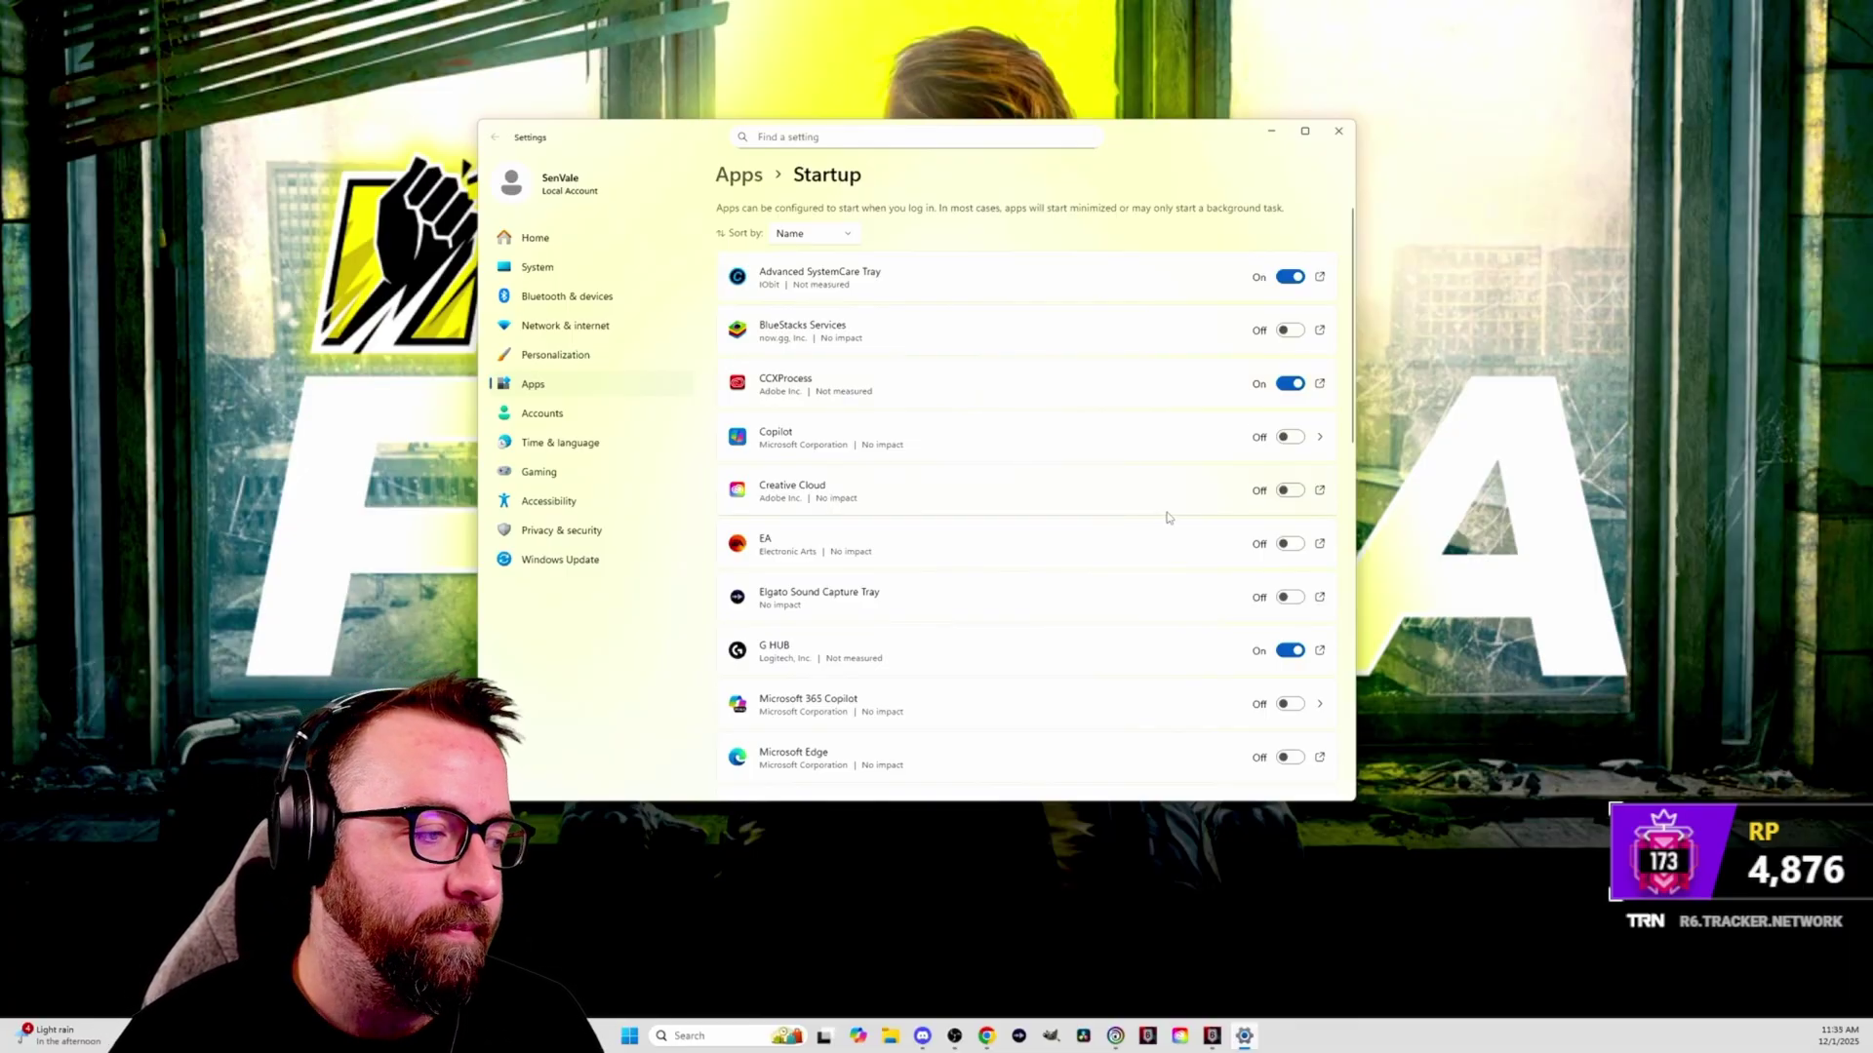
scroll(1159, 654, "down", 3)
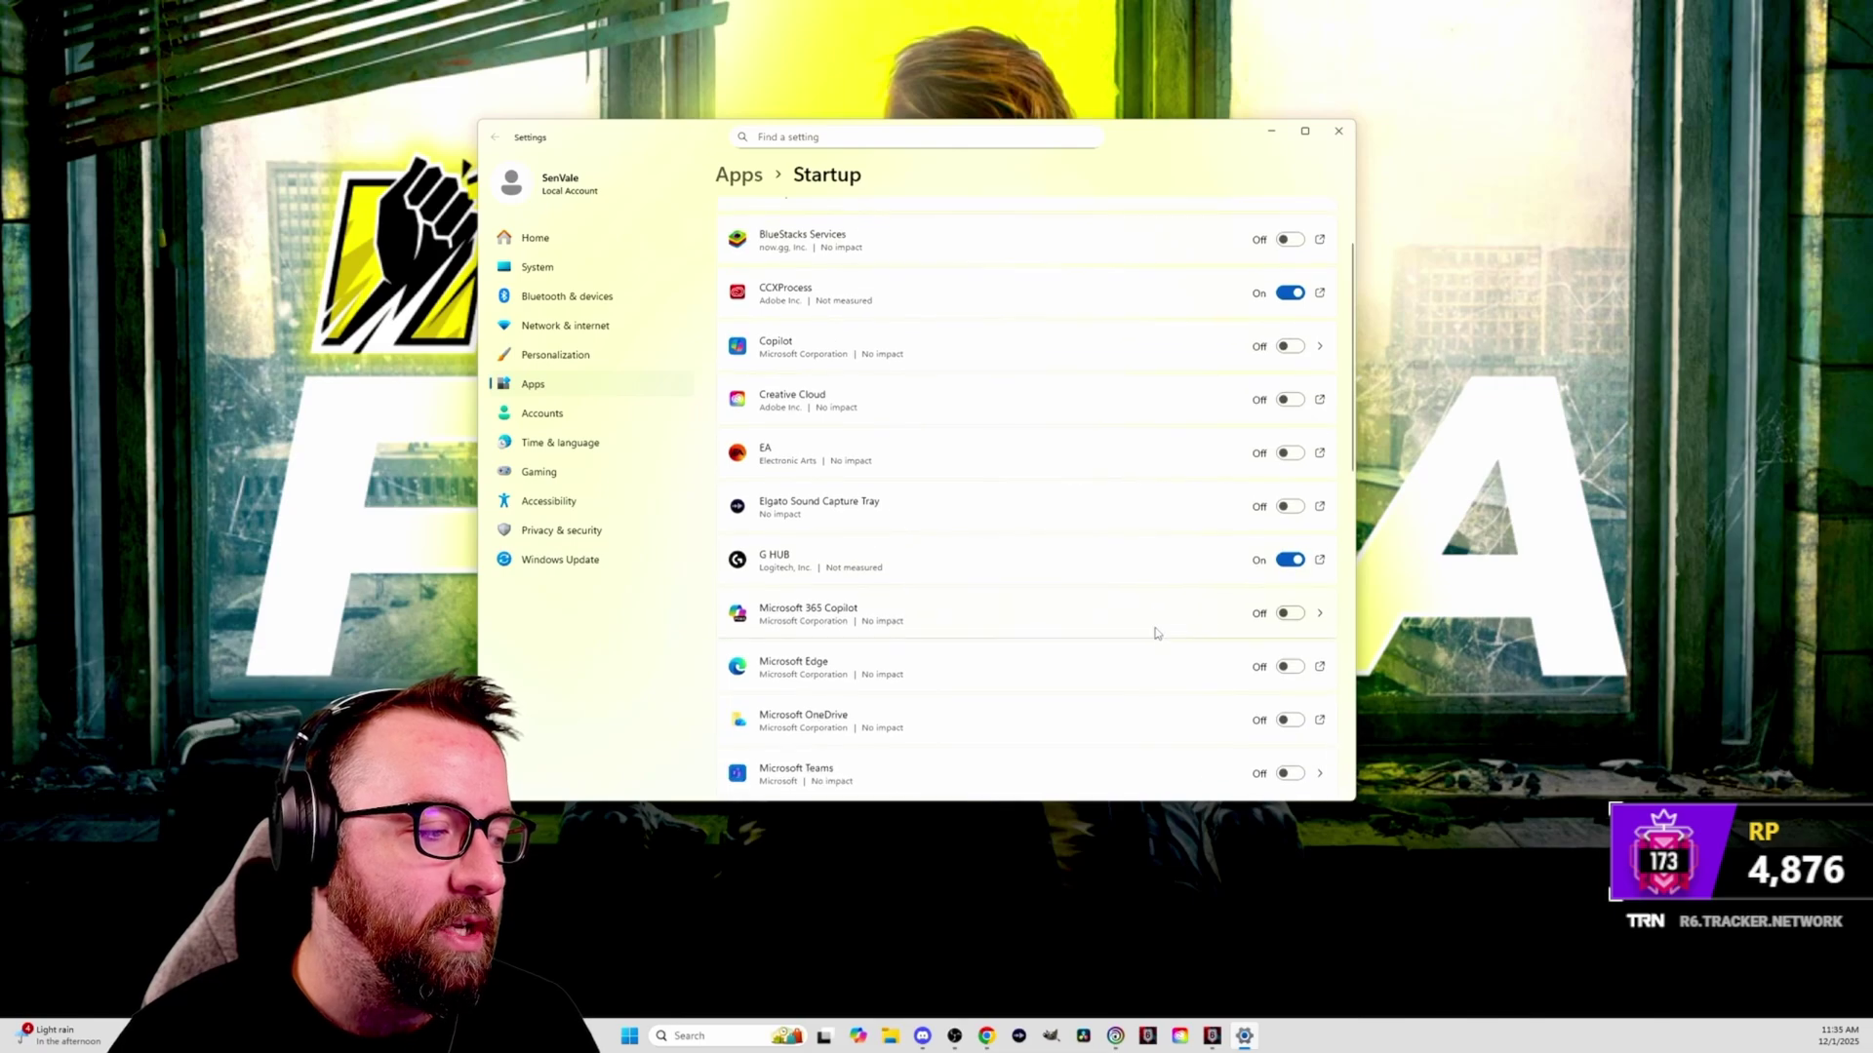
scroll(1175, 561, "down", 3)
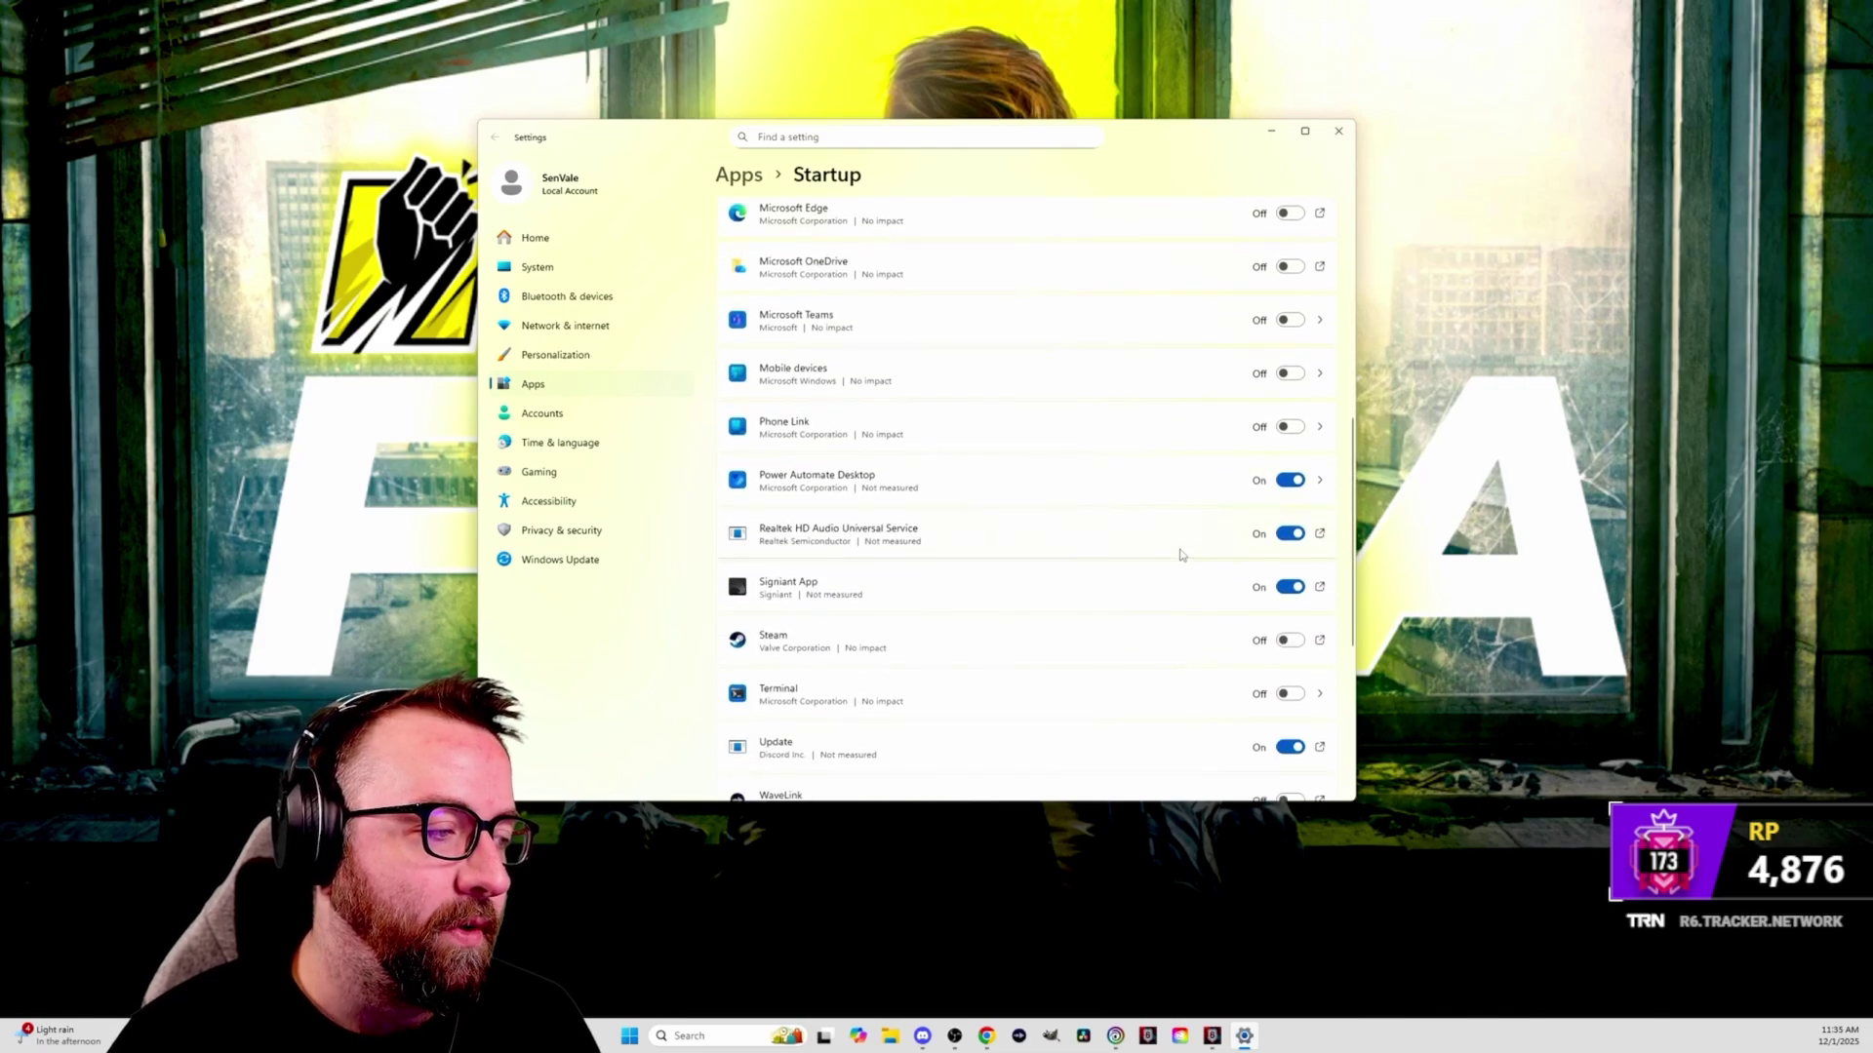
scroll(1210, 537, "down", 2)
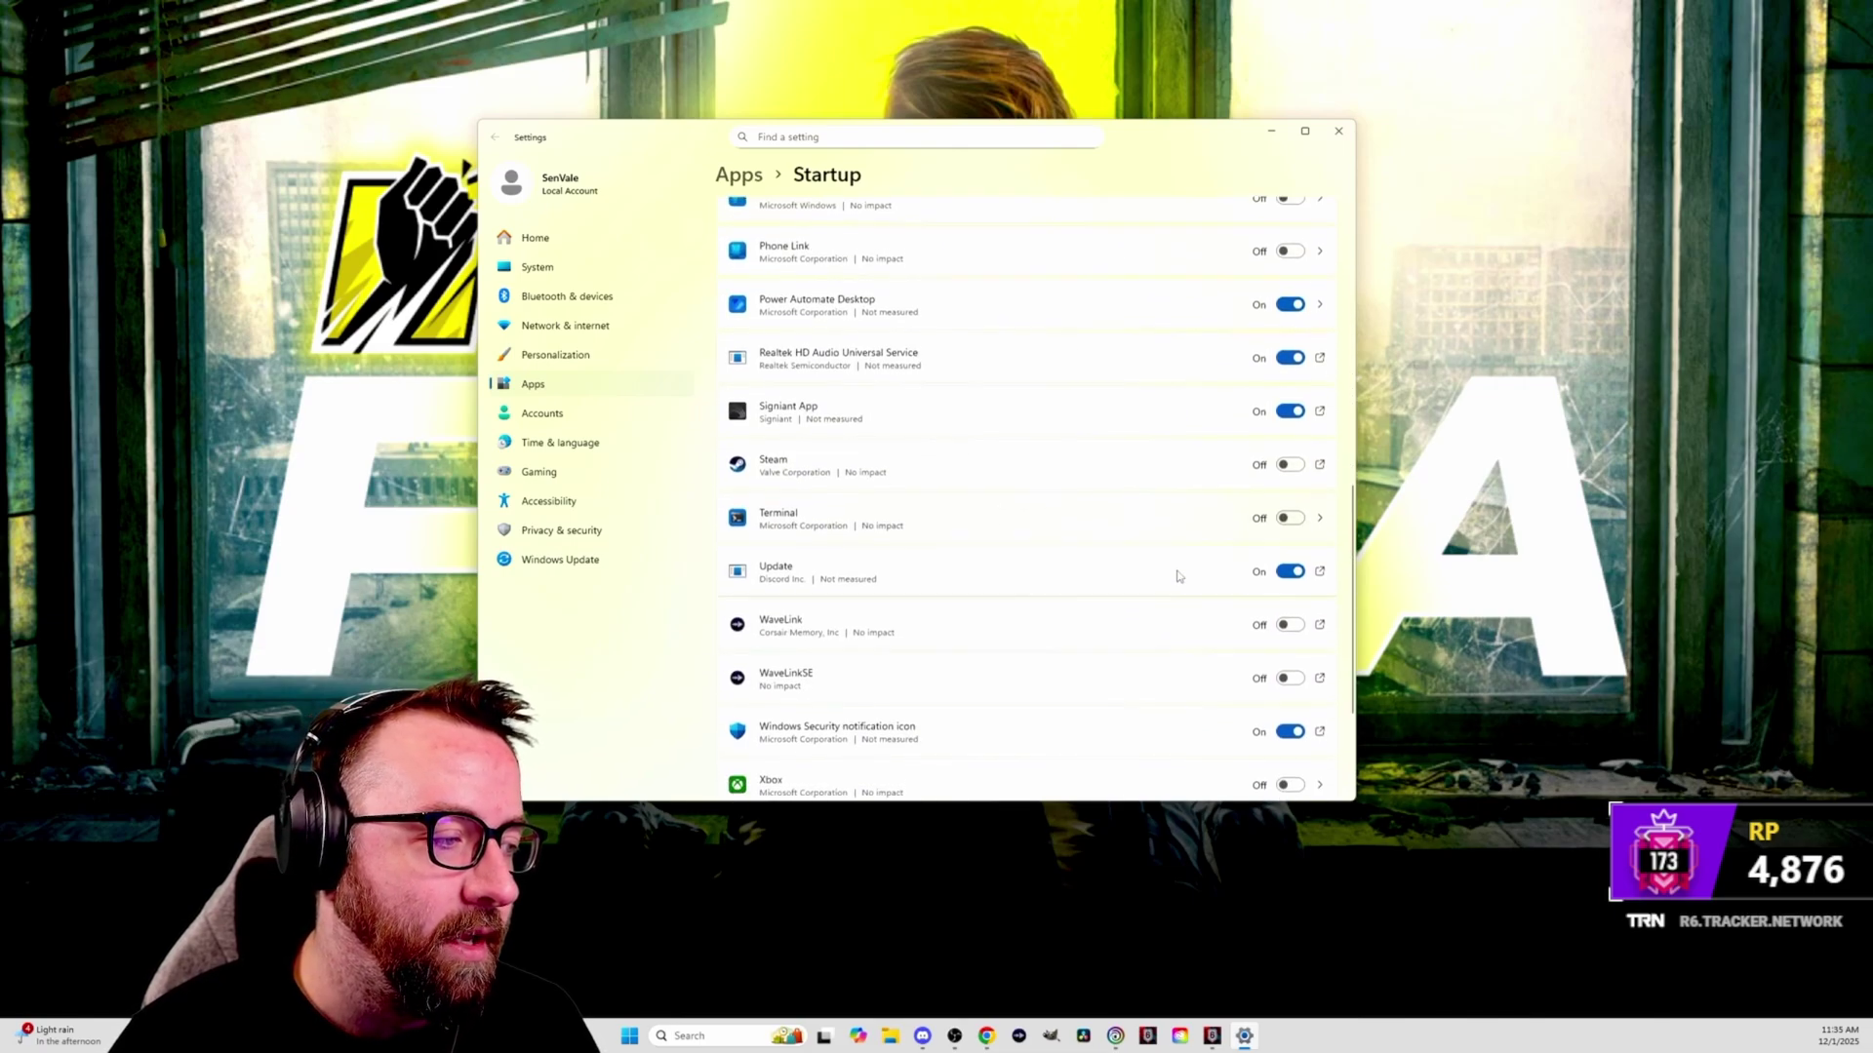
scroll(1199, 534, "down", 1)
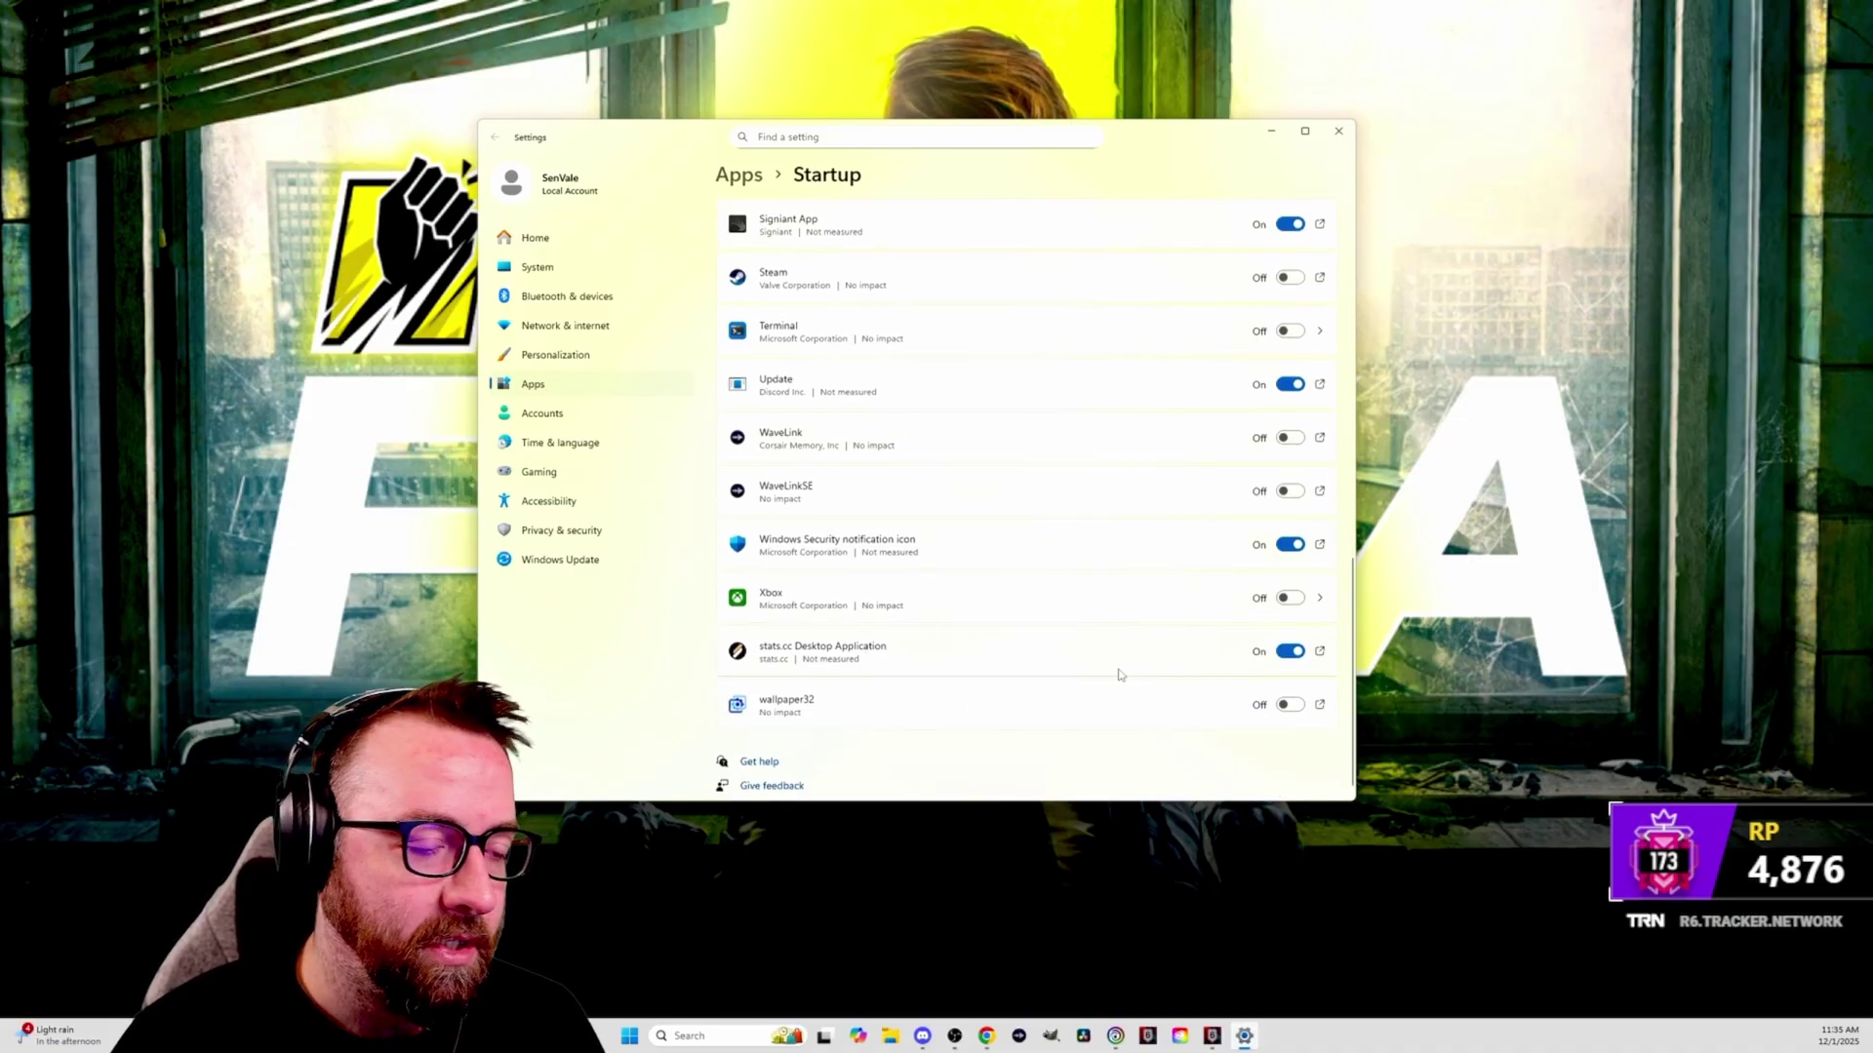
left_click(1291, 653)
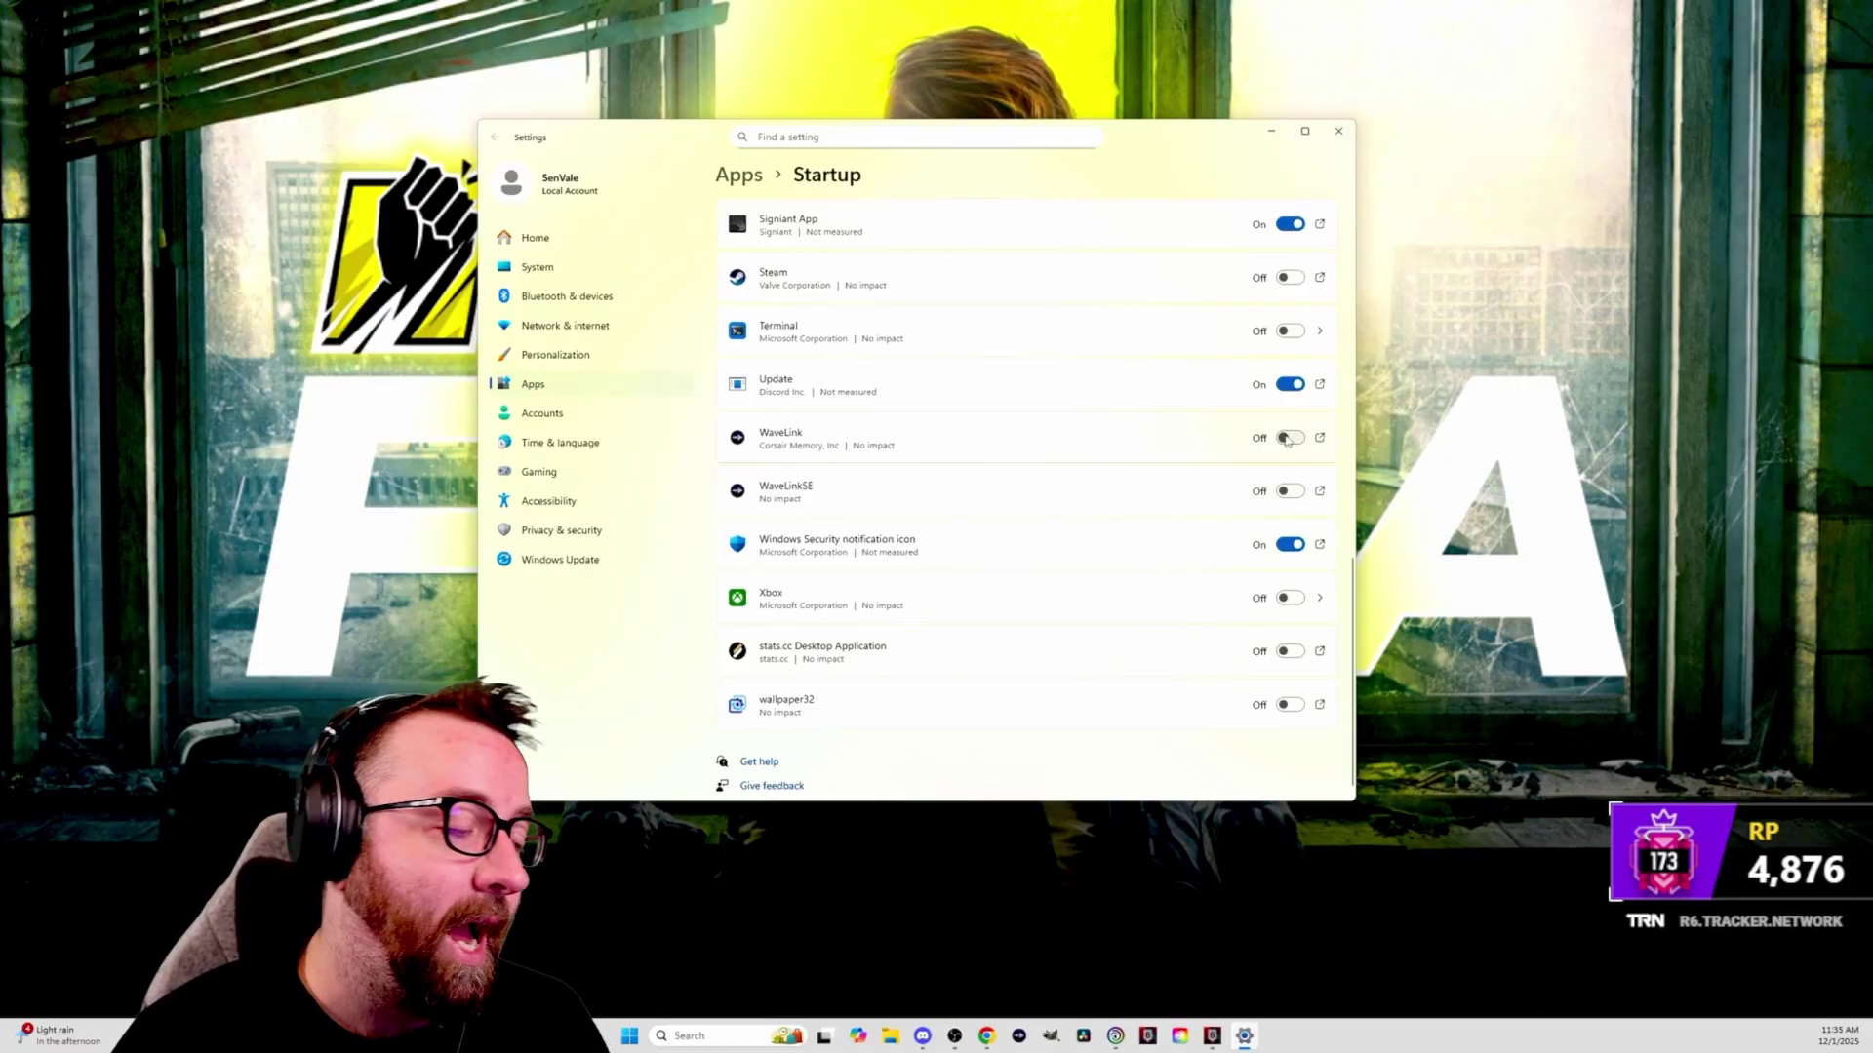
scroll(1050, 648, "down", 1)
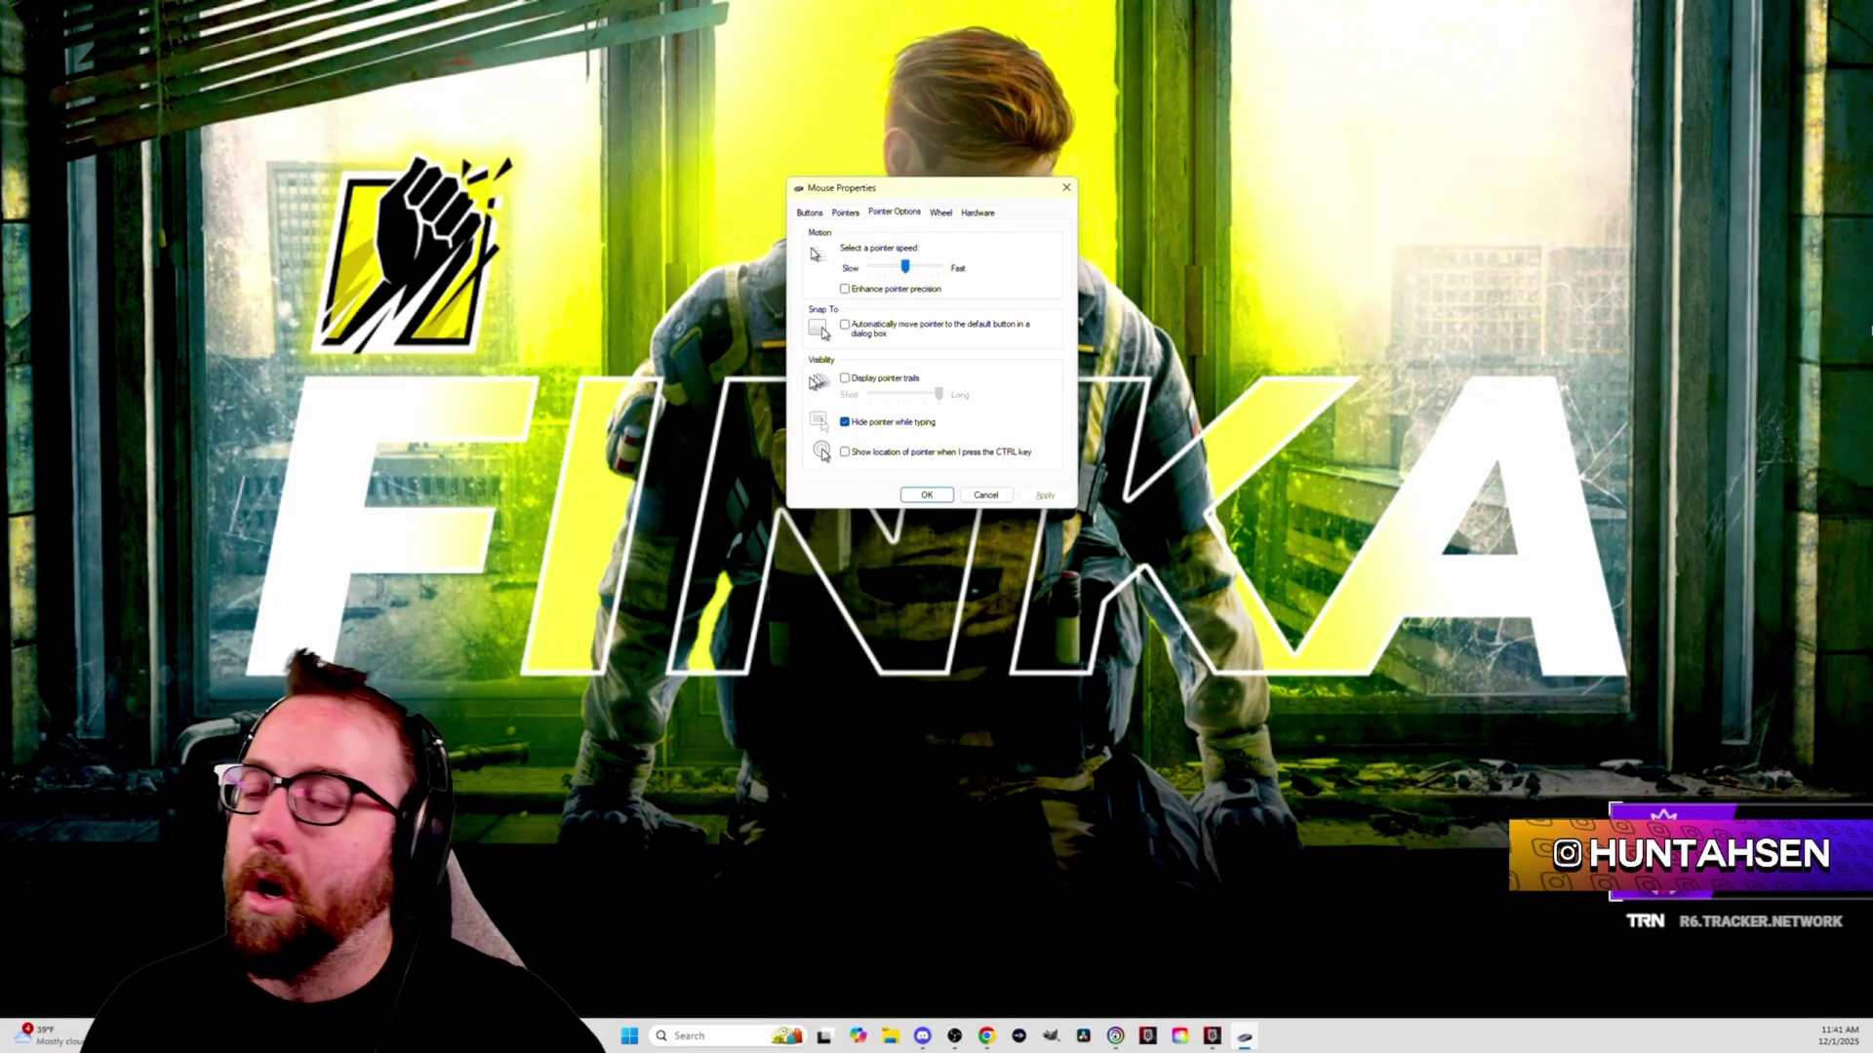